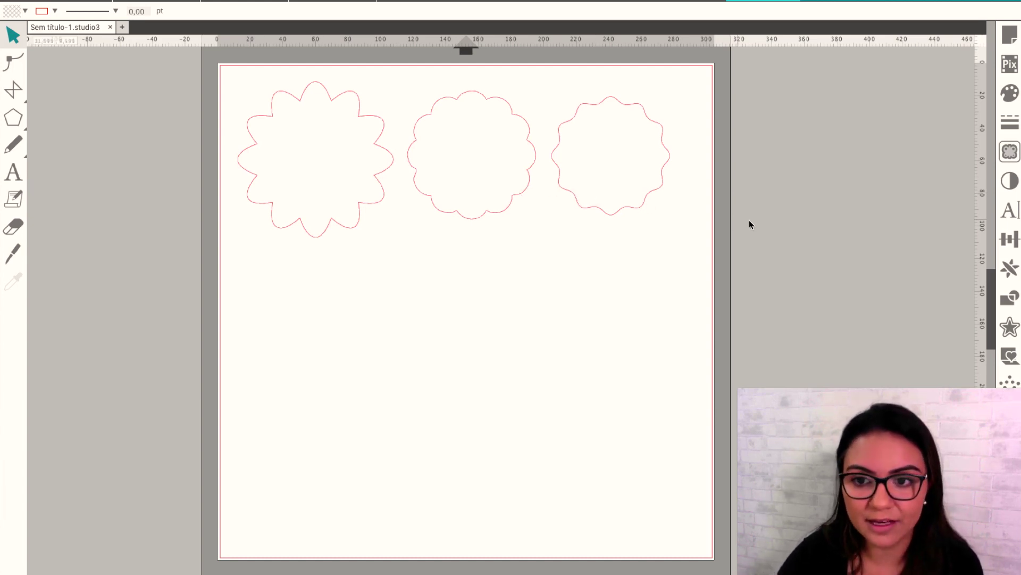
- Open the Replicate options, look through the advanced and object-on-path sets, and return to the basic set
click(1009, 269)
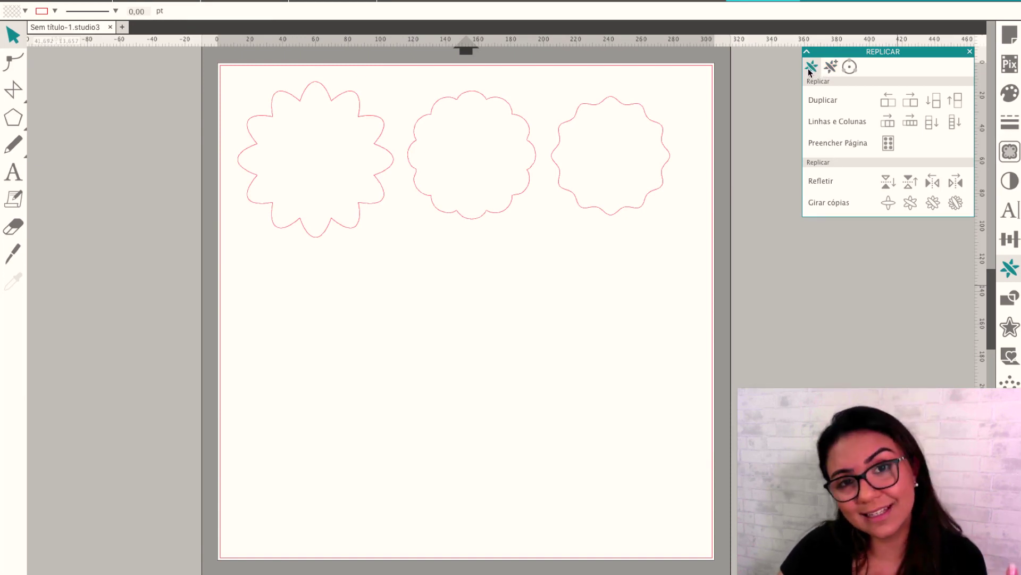
click(831, 68)
click(817, 70)
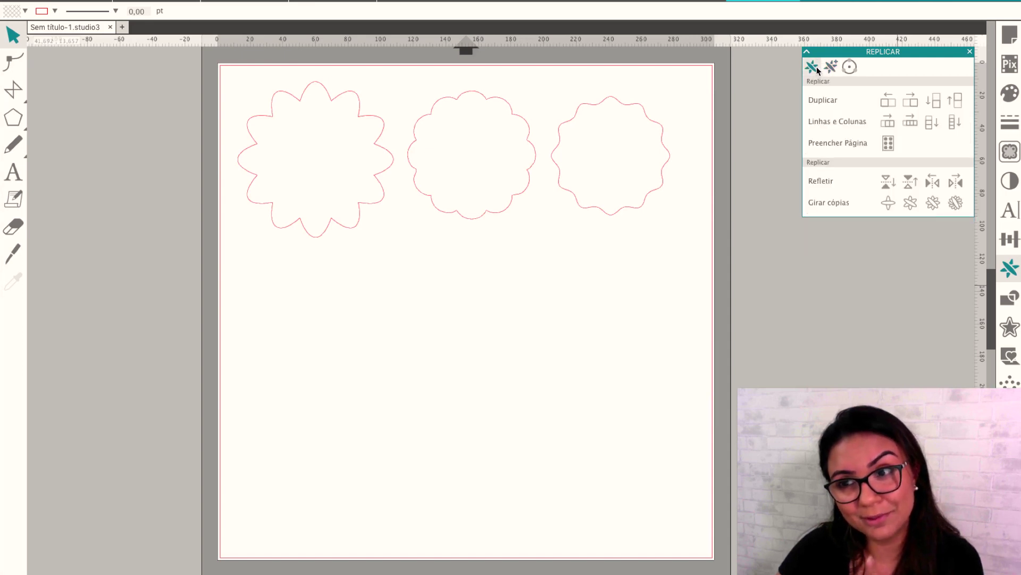
click(849, 66)
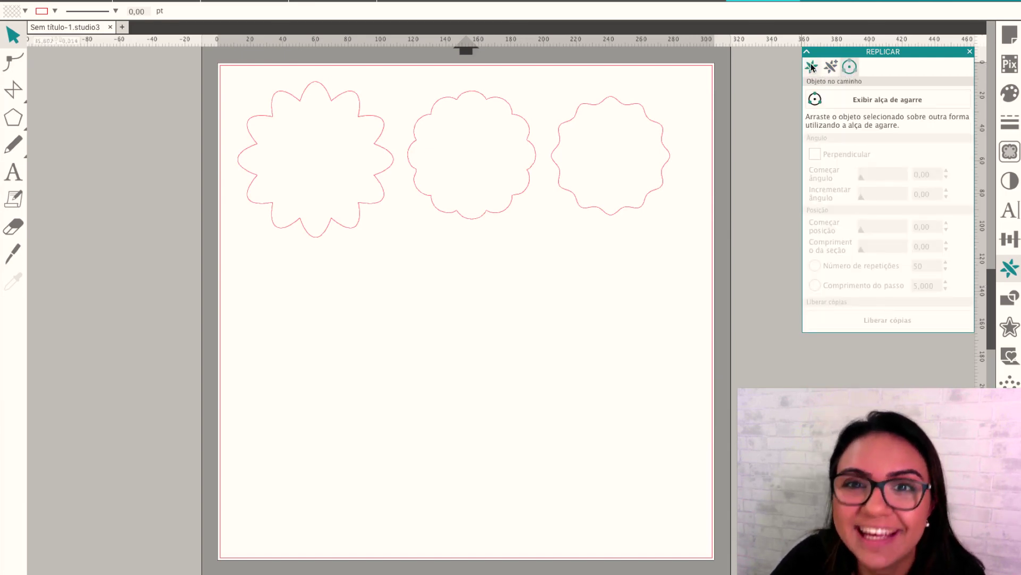
click(813, 68)
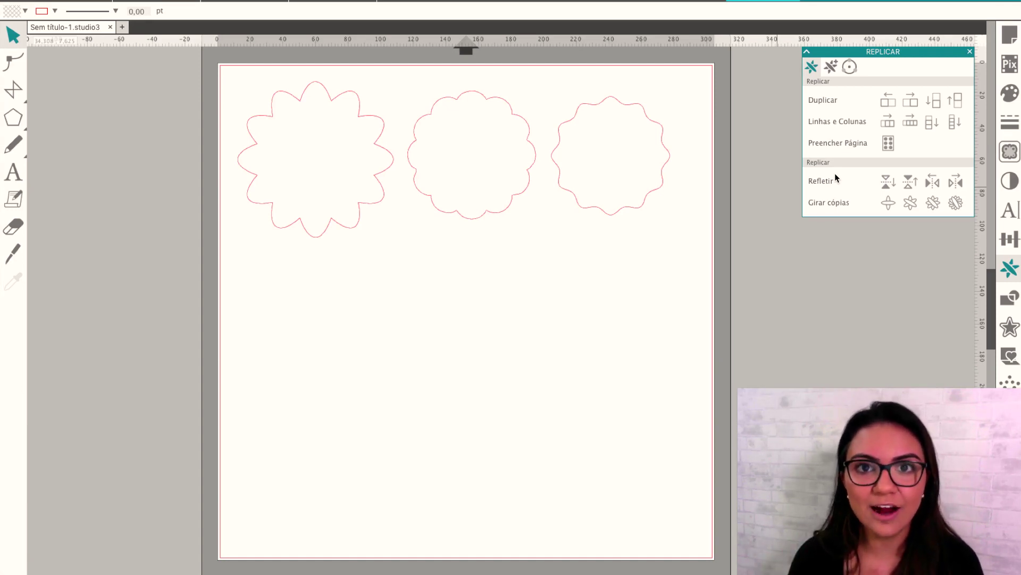
drag(96, 247, 700, 149)
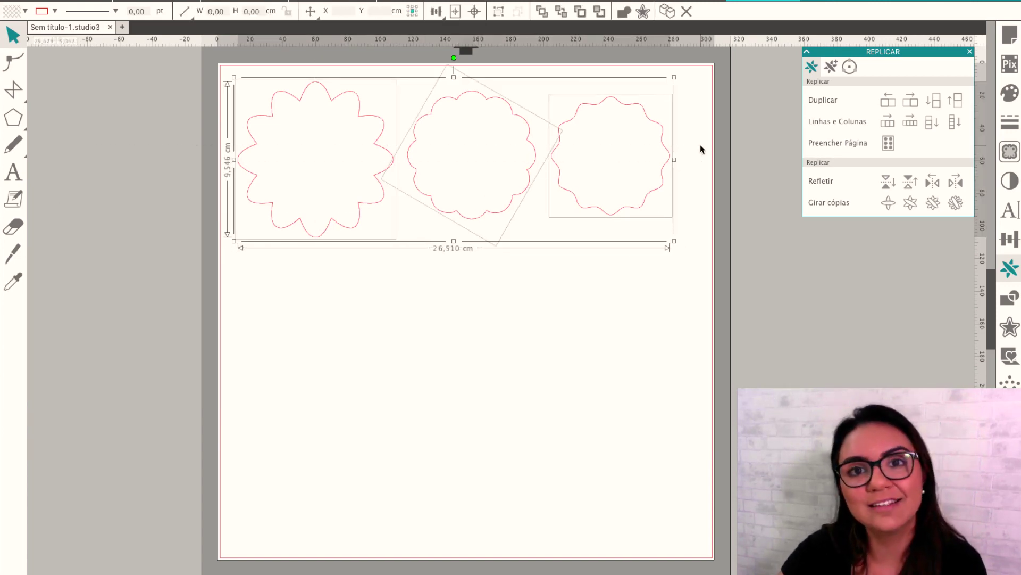
click(711, 306)
- Draw an upright ellipse about 2.8 by 10.6 cm below the first flower and add five evenly rotated copies
click(13, 117)
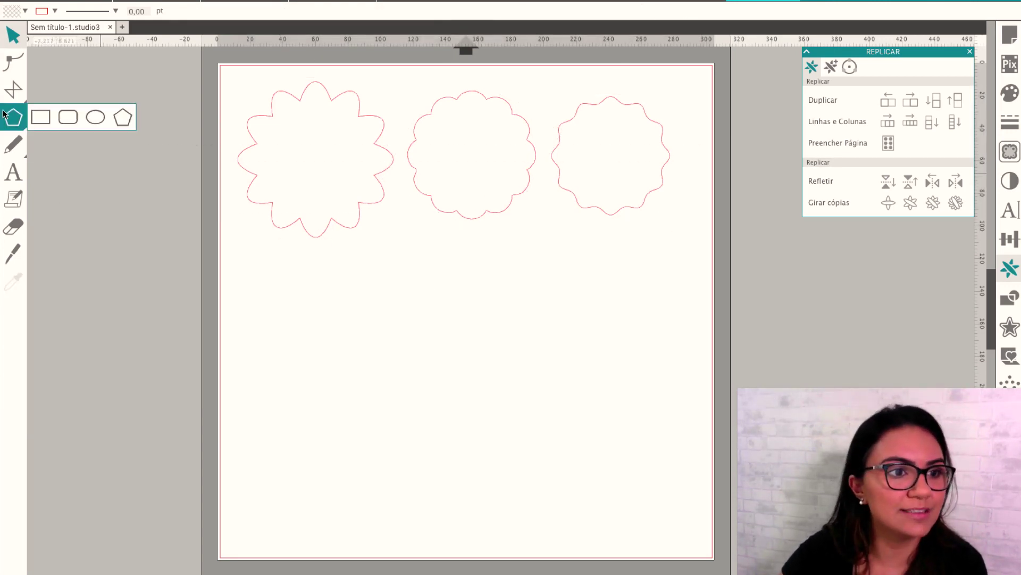
click(95, 117)
click(13, 117)
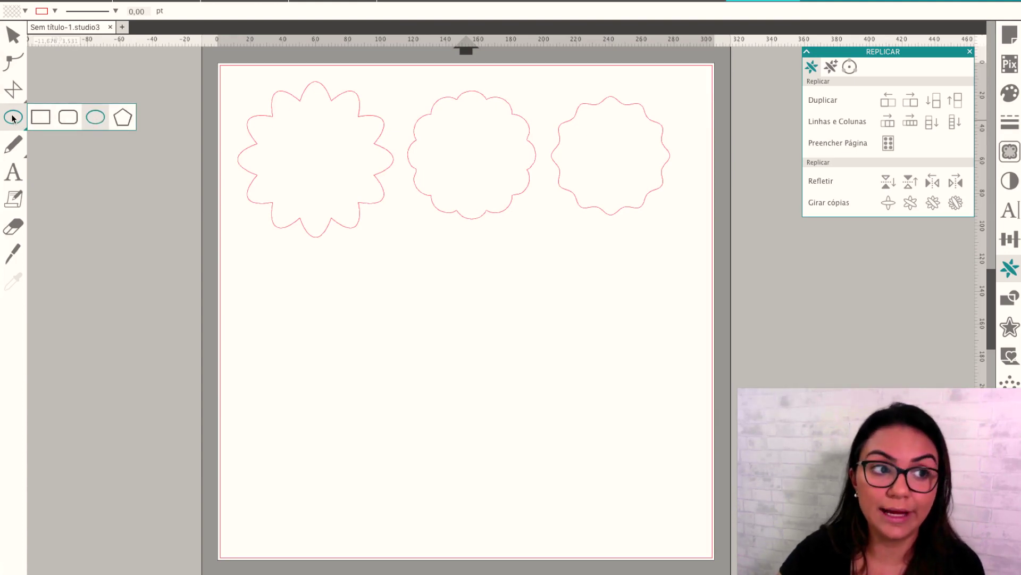
click(94, 116)
drag(310, 289, 357, 463)
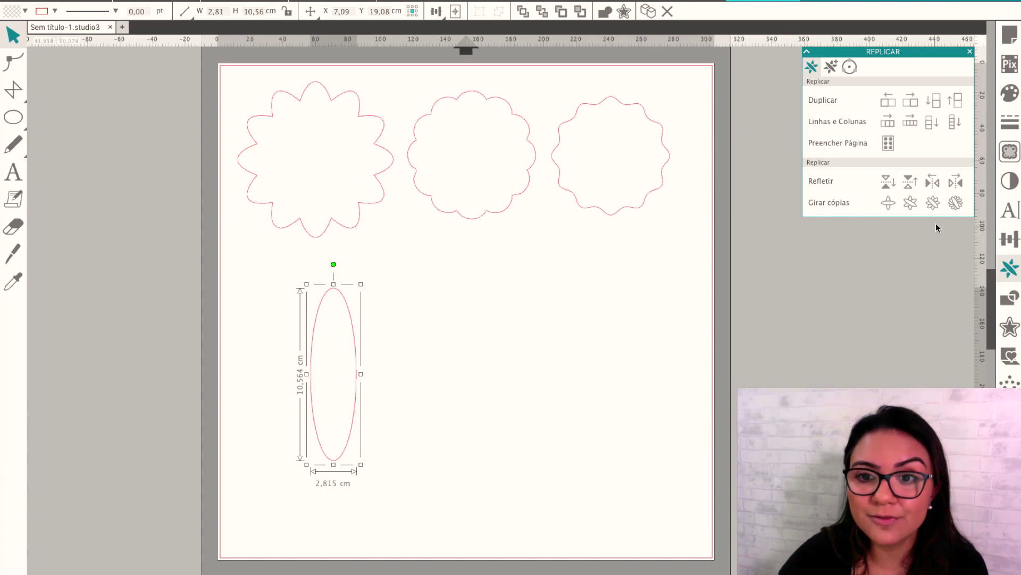
click(955, 203)
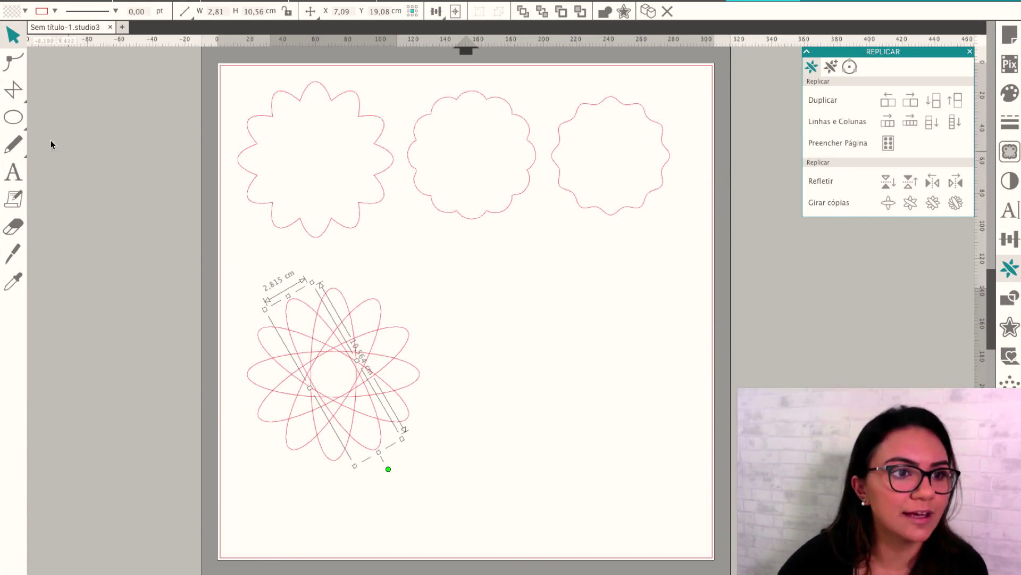
- Draw a wider upright ellipse about 4.6 by 11.2 cm beside the first rosette and add five evenly rotated copies
mouse_move(14, 117)
click(95, 118)
drag(446, 292, 530, 483)
click(956, 203)
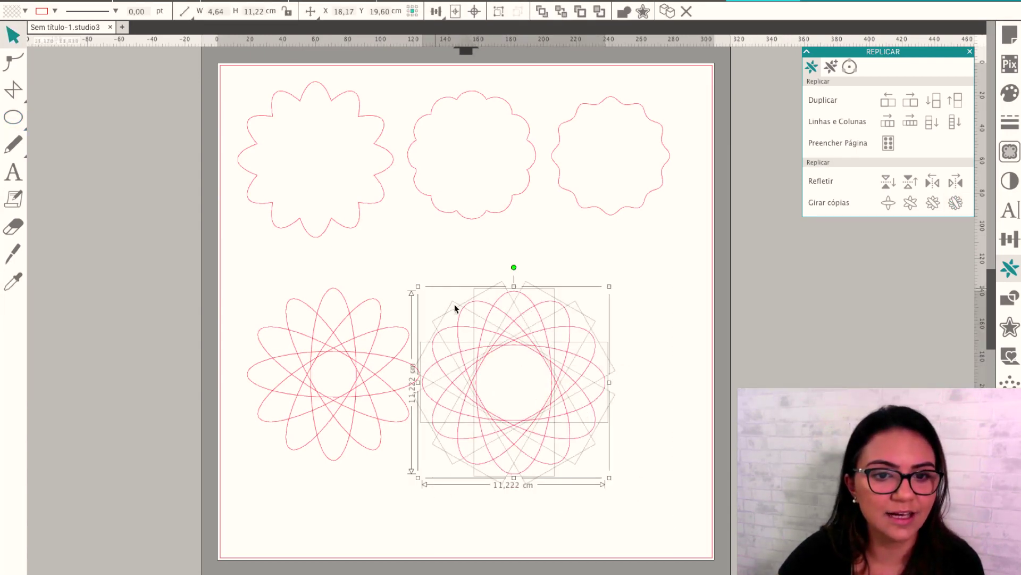
click(716, 485)
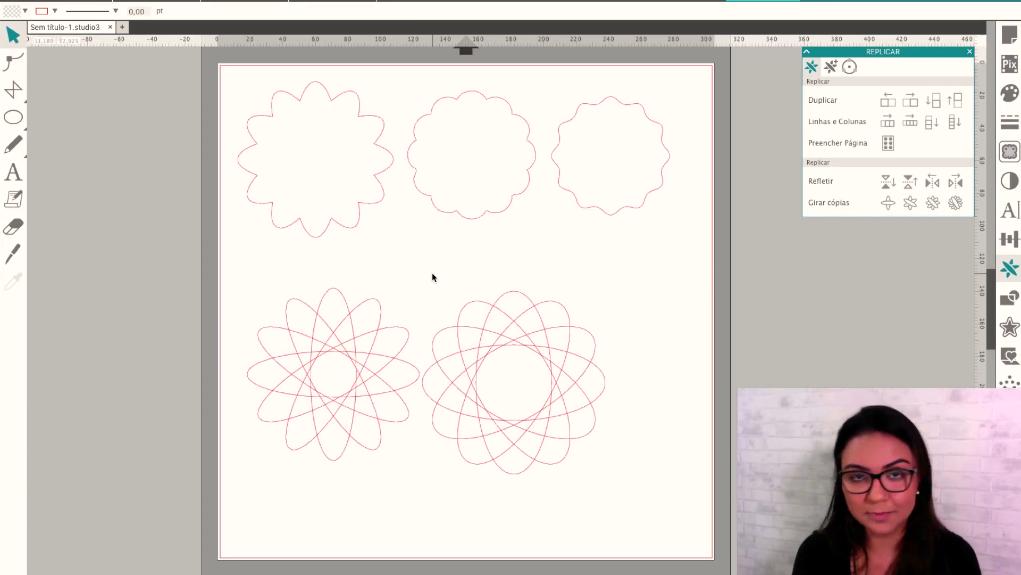
- Weld the overlapping wide ellipses into a single scalloped outline
drag(429, 268, 618, 481)
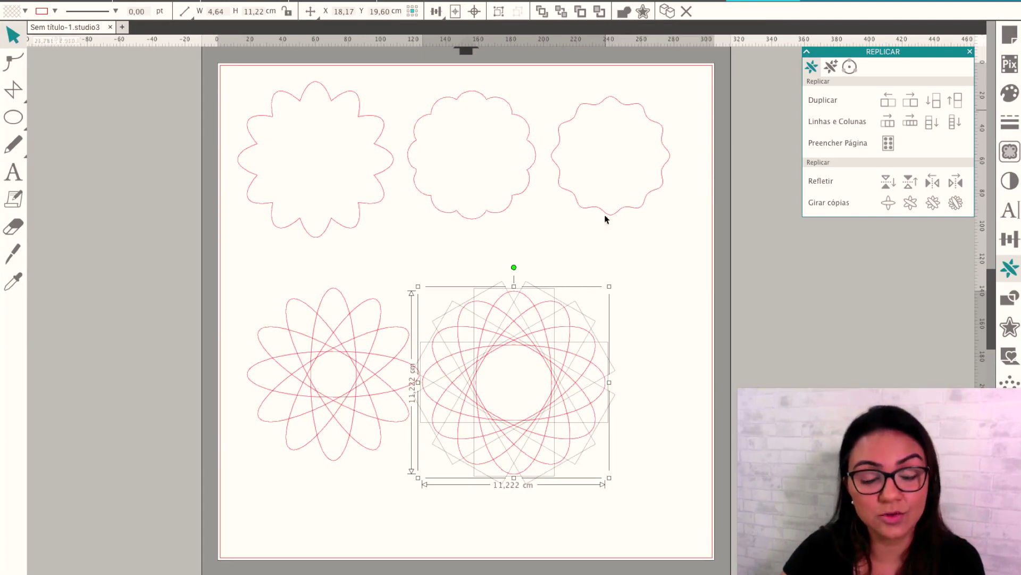
right_click(517, 323)
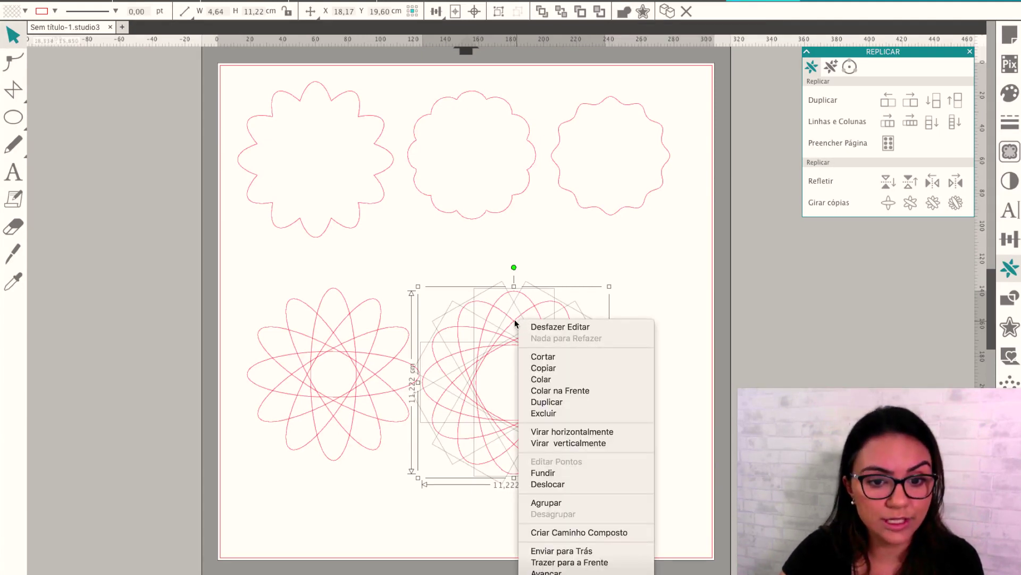
click(683, 440)
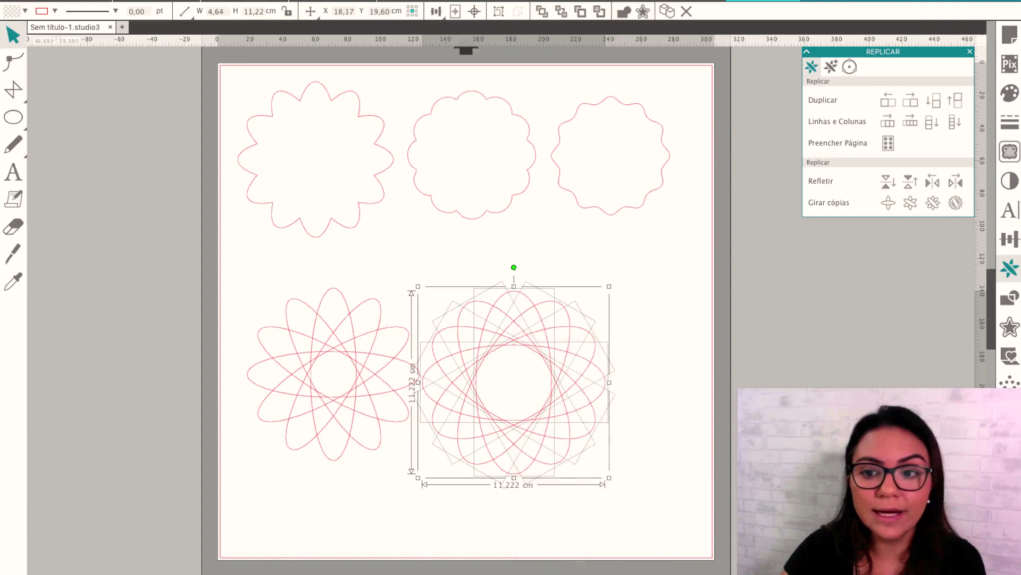
click(1009, 299)
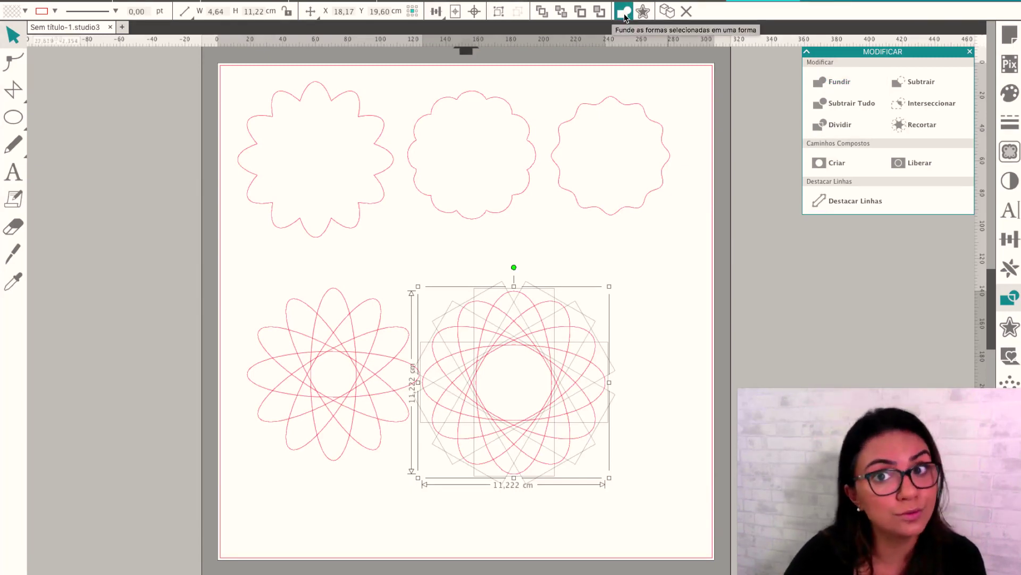
right_click(525, 317)
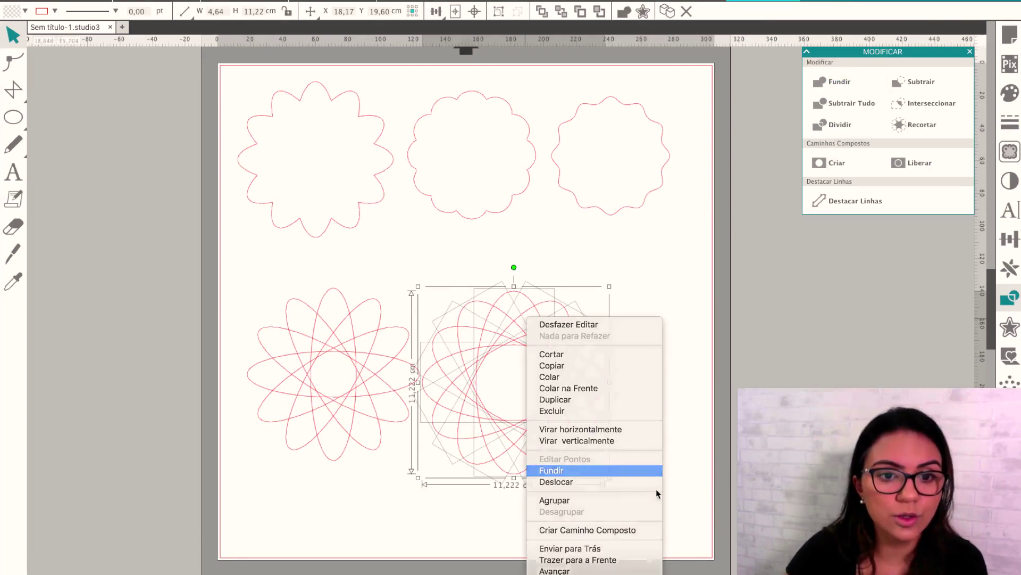
click(627, 471)
- Weld the overlapping narrow ellipses into a single petal-shaped outline
drag(206, 280, 375, 483)
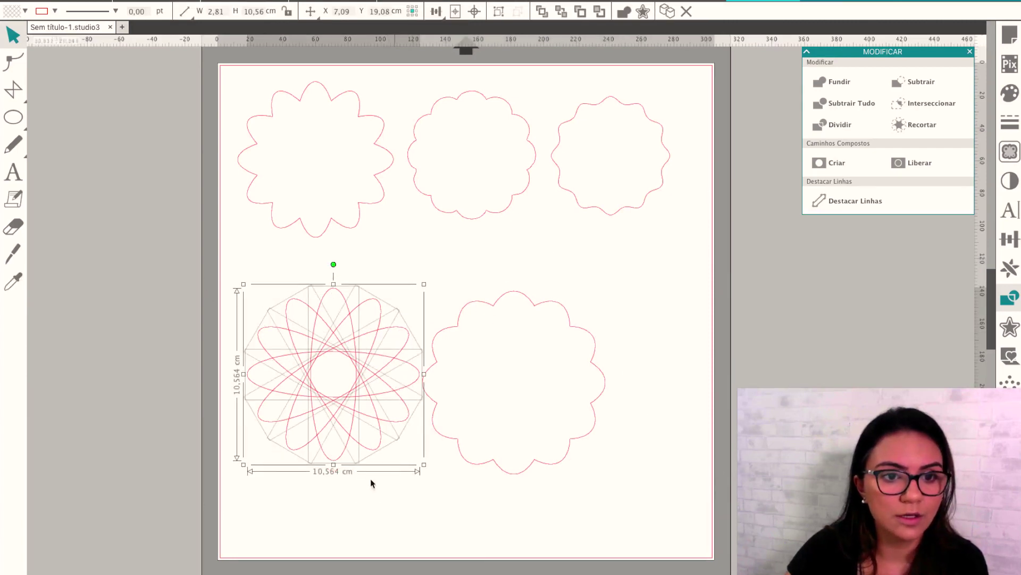
right_click(347, 362)
click(408, 514)
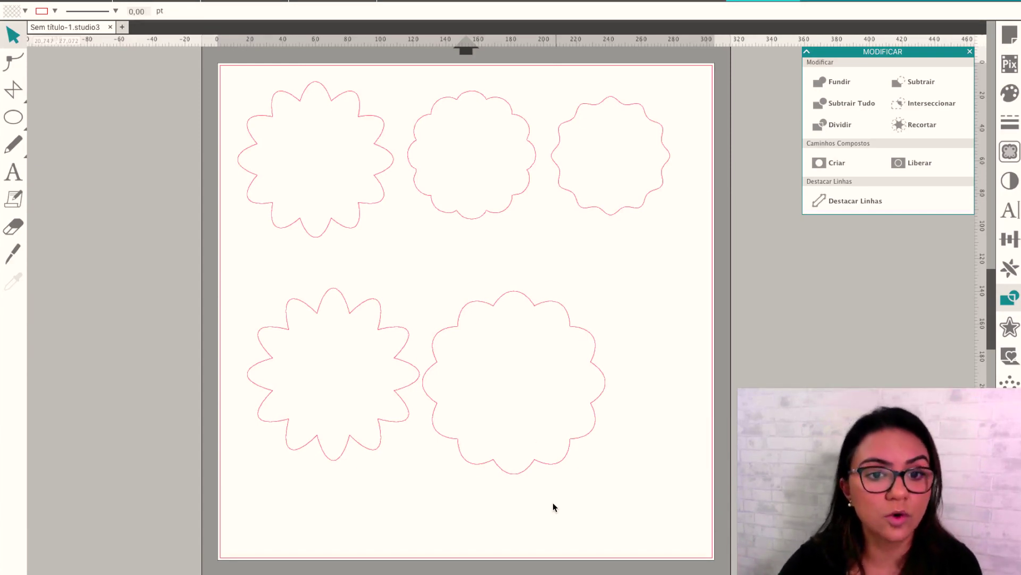
- Shift the middle shape of the upper row slightly down and move the wide-ellipse scallop off the page's left side
drag(493, 305, 517, 293)
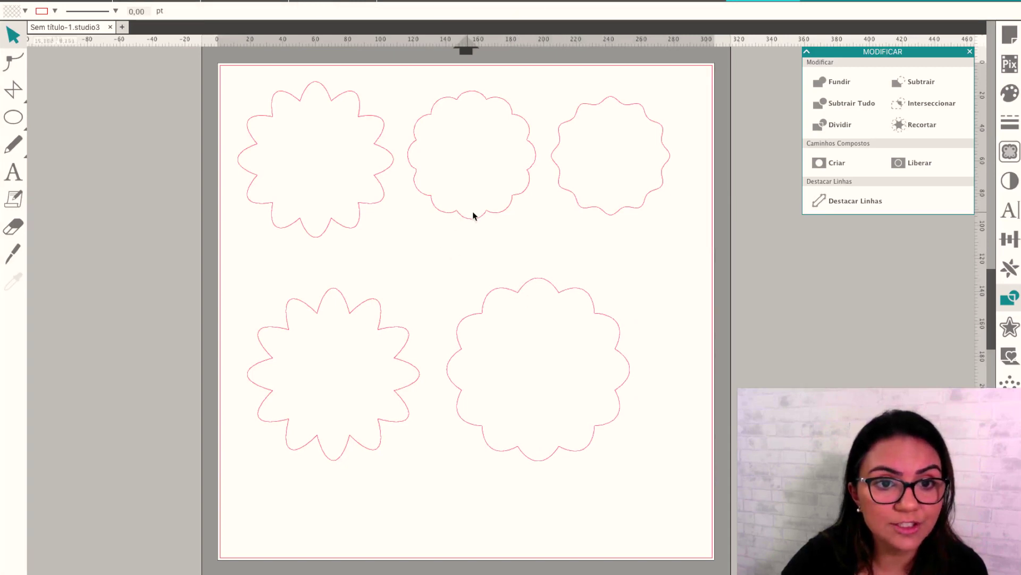
drag(472, 212, 470, 257)
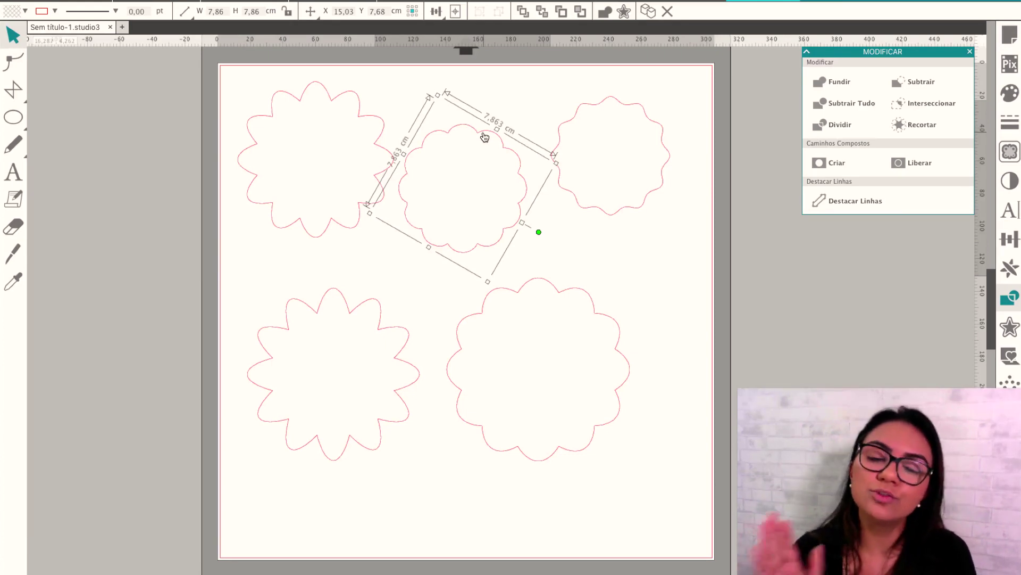
drag(559, 294, 148, 287)
- Draw an upright rounded rectangle about 3.3 by 12.2 cm in the page's lower half and fully round its ends
mouse_move(13, 117)
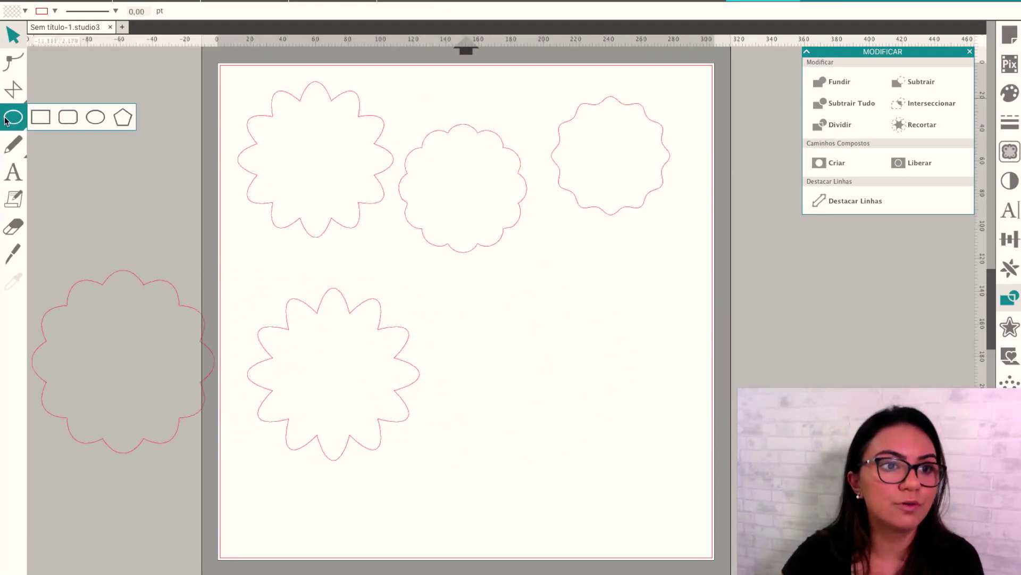
click(67, 118)
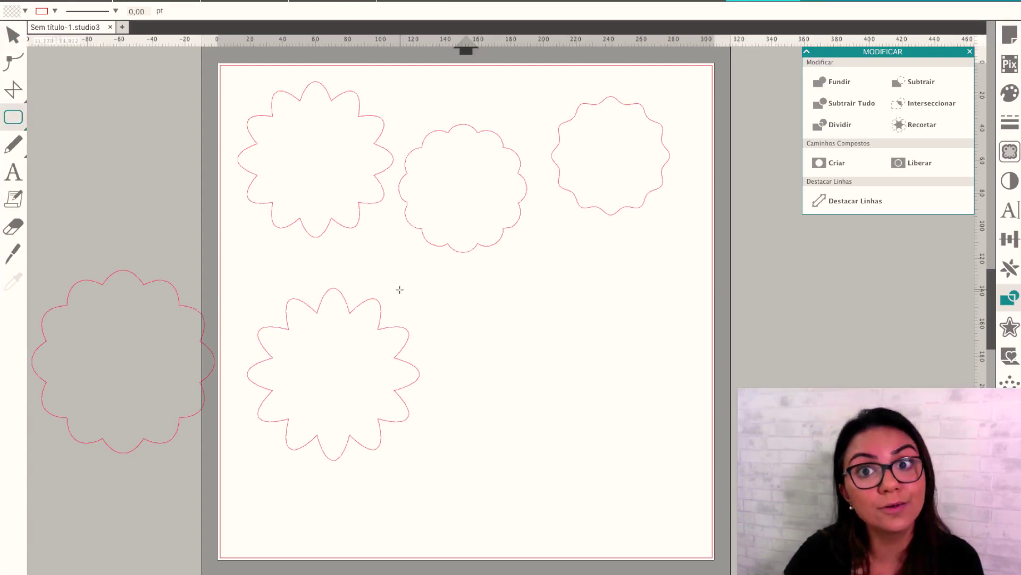
drag(496, 305, 550, 504)
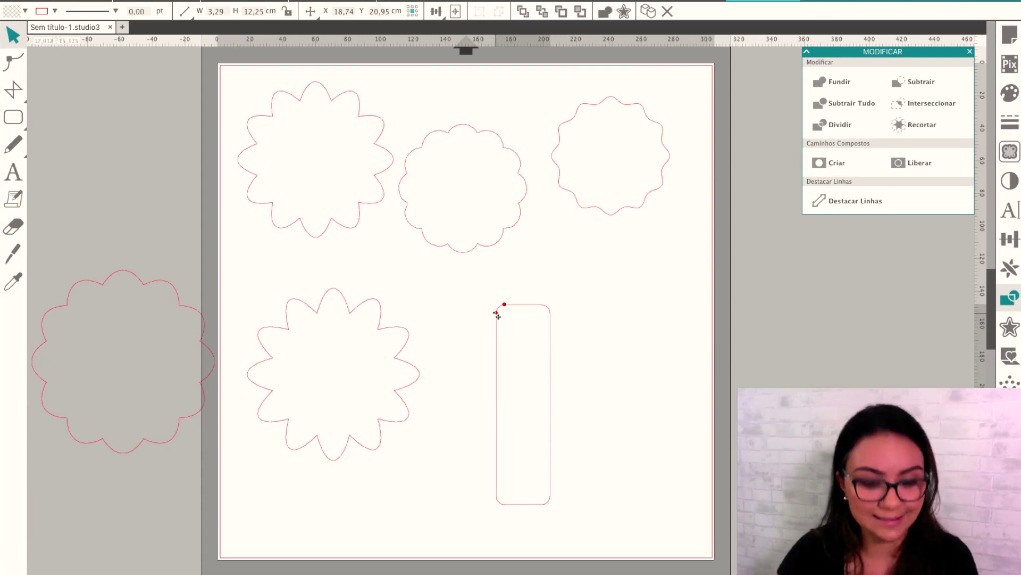
drag(498, 314, 477, 327)
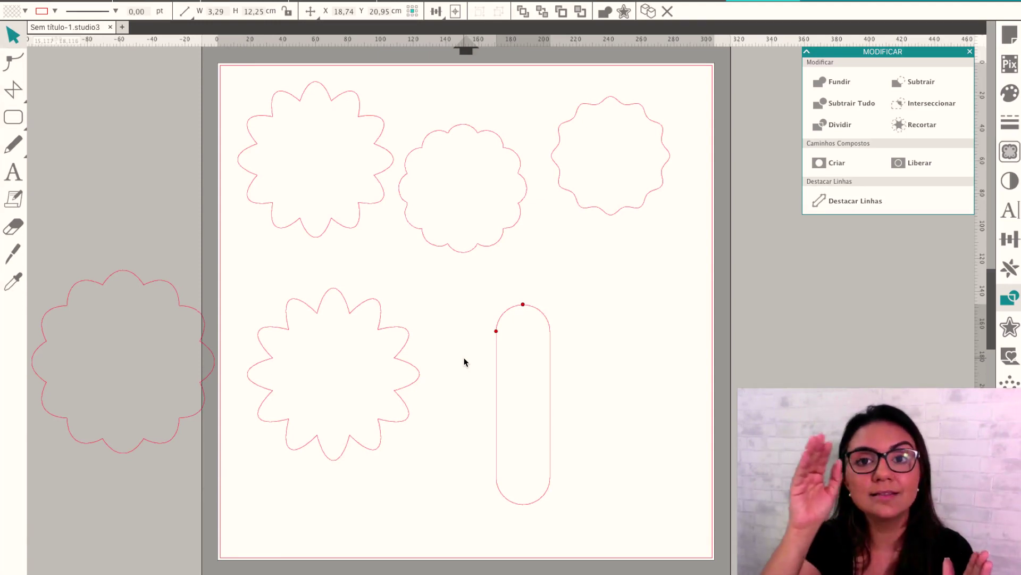
- Add five evenly rotated copies of the upright pill shape to form a rosette
click(491, 388)
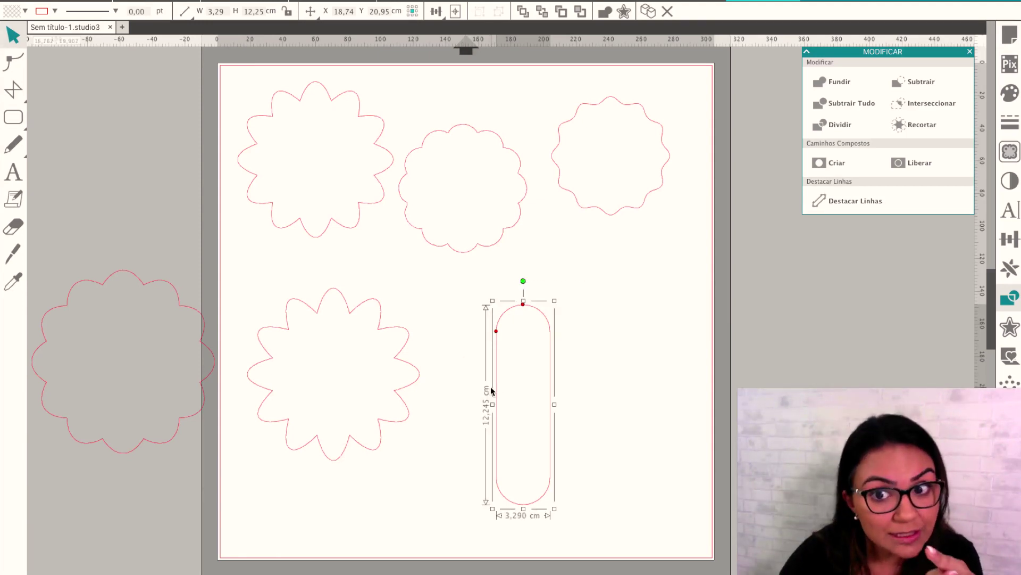
click(1009, 269)
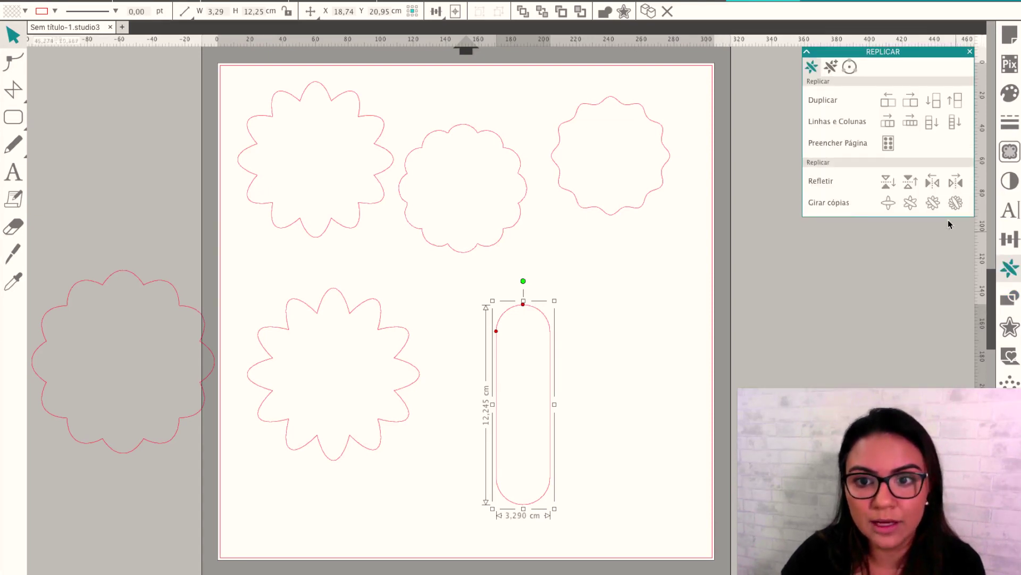
click(956, 203)
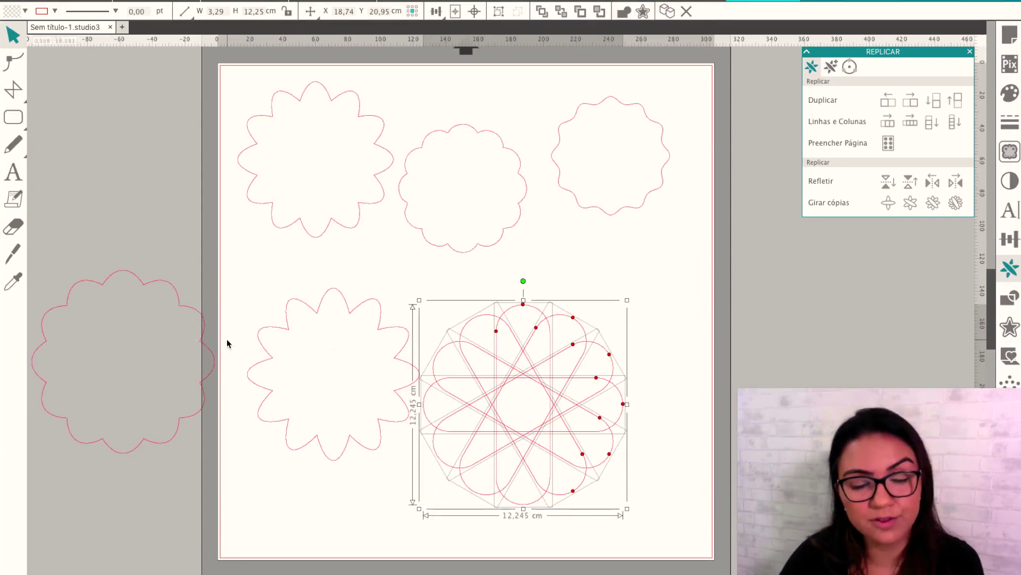
click(624, 12)
click(679, 302)
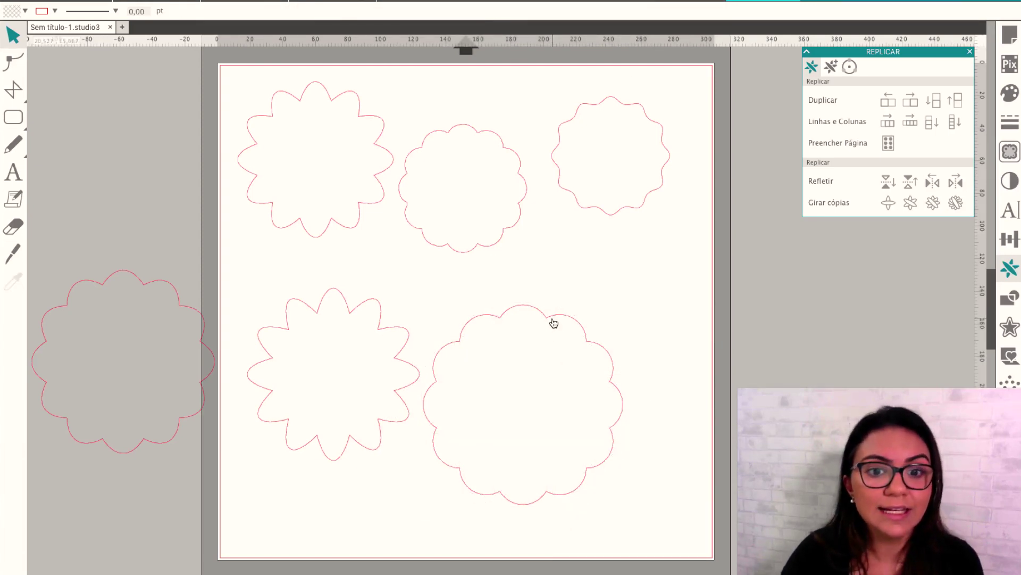
click(553, 323)
click(643, 308)
key(ctrl+z)
- Place a spare copy of the upright pill beside the rosette's right side and weld the rosette into one scalloped outline
click(574, 314)
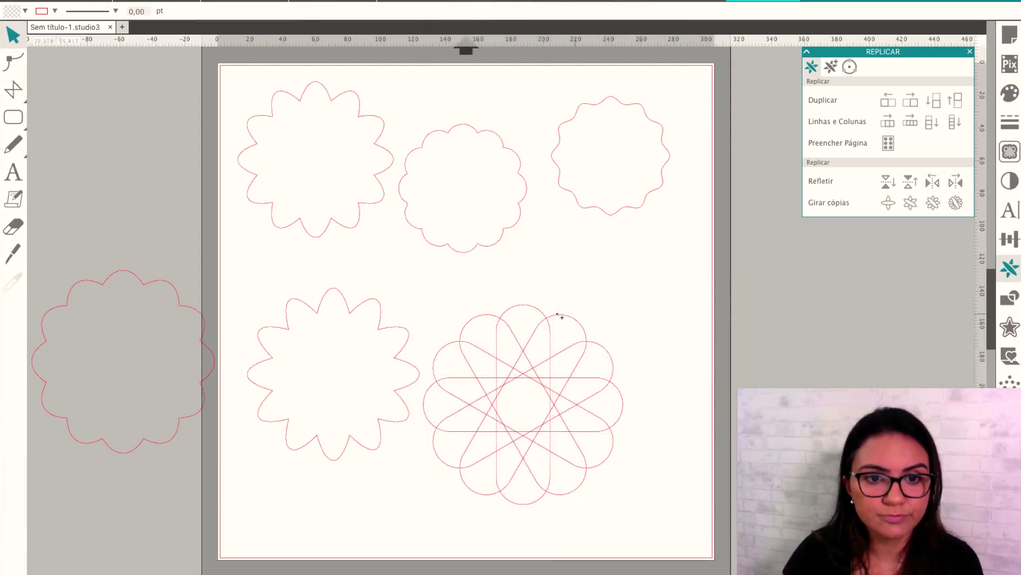
key(ctrl+z)
drag(424, 315, 611, 516)
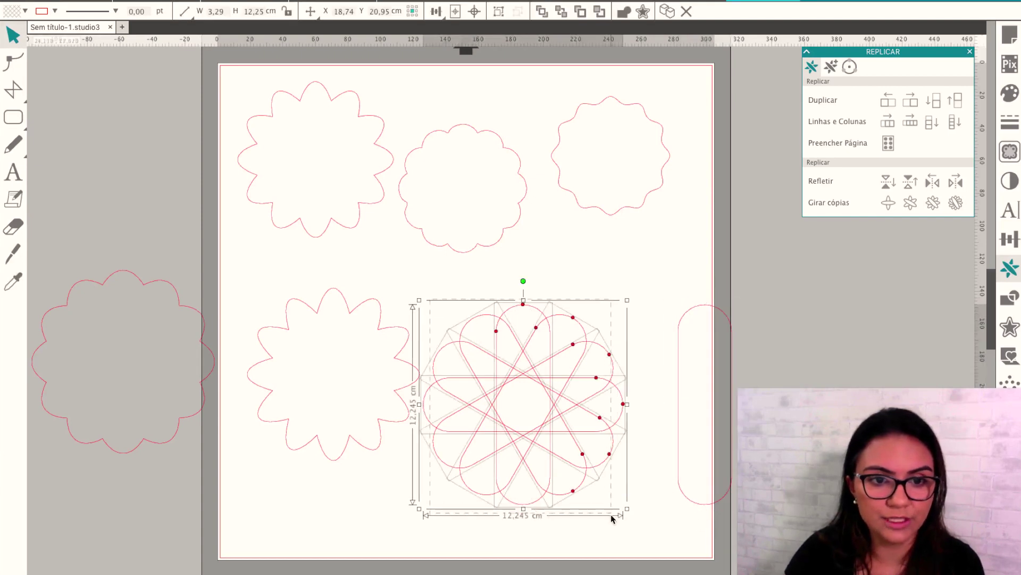
click(624, 11)
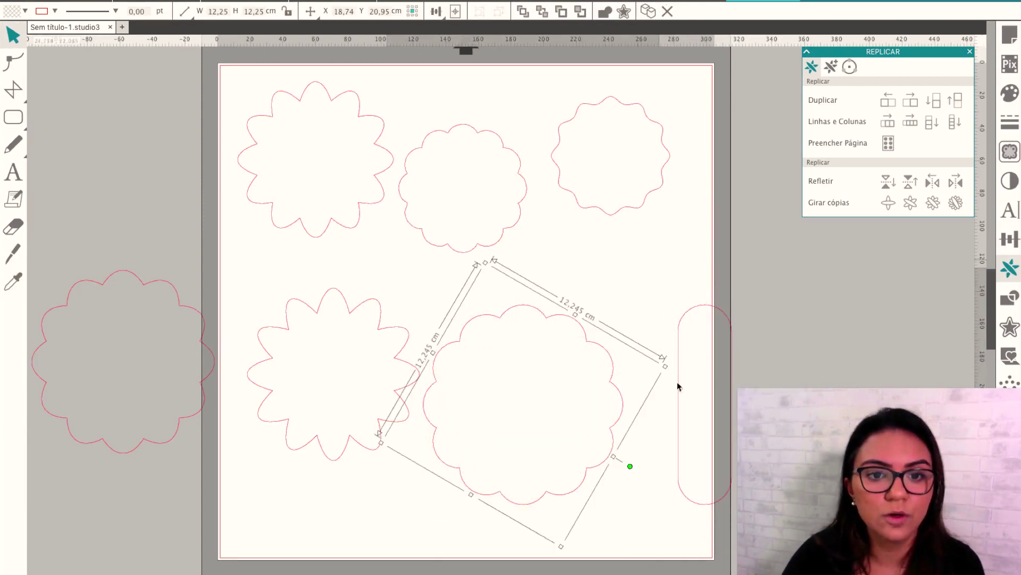
- Narrow the spare pill shape to about 2.5 cm wide and move it off the page's right side
click(694, 318)
drag(733, 405, 724, 404)
drag(712, 315, 849, 318)
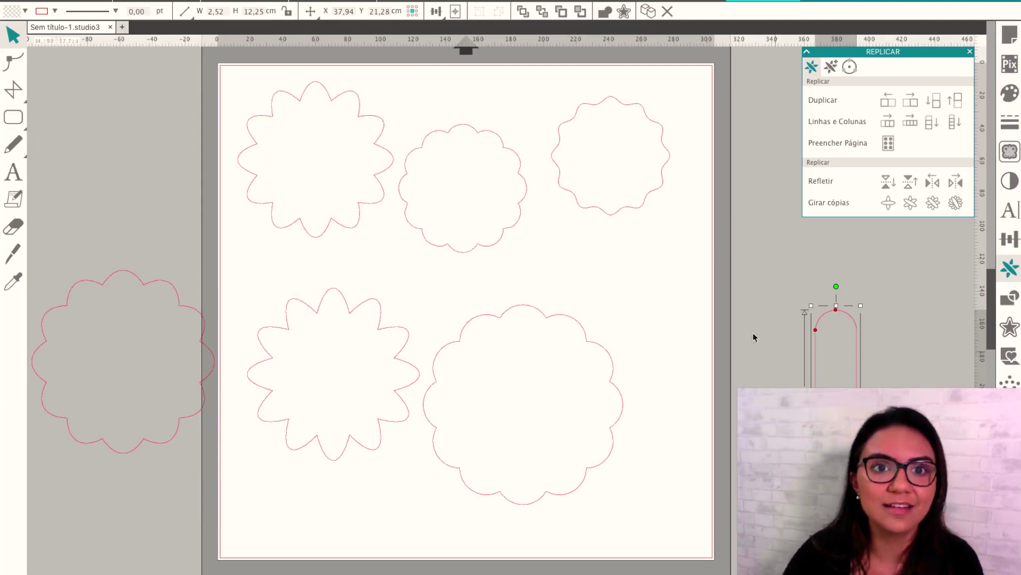
- Add five evenly rotated copies of the narrowed pill and weld them into one scalloped outline
click(956, 204)
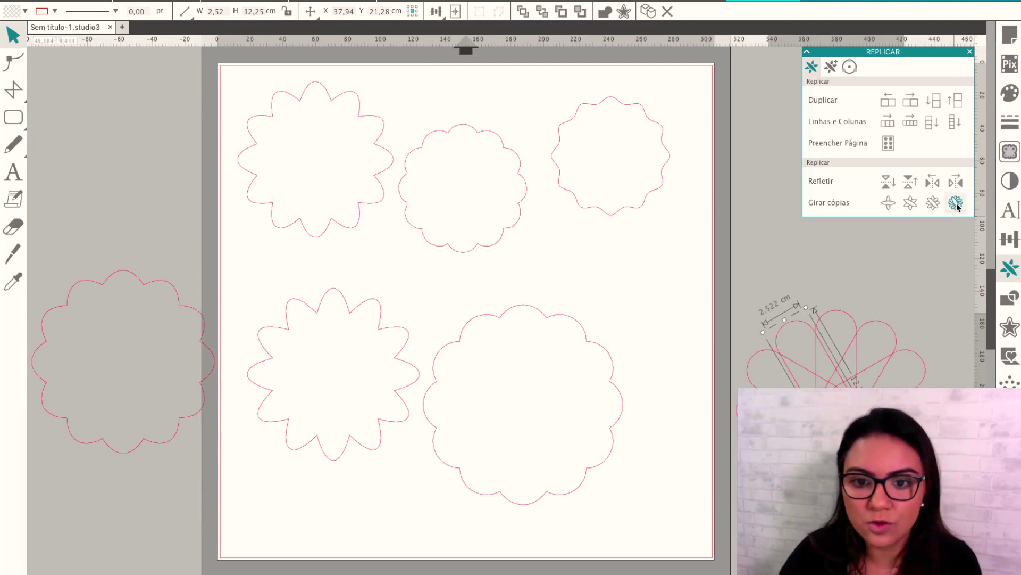
click(624, 11)
click(829, 368)
- Rearrange the welded shapes: narrow-pill scallop on the page's right edge, wide-pill scallop slightly left, narrow-ellipse flower off the page's left side
drag(816, 334, 697, 327)
drag(612, 367, 588, 372)
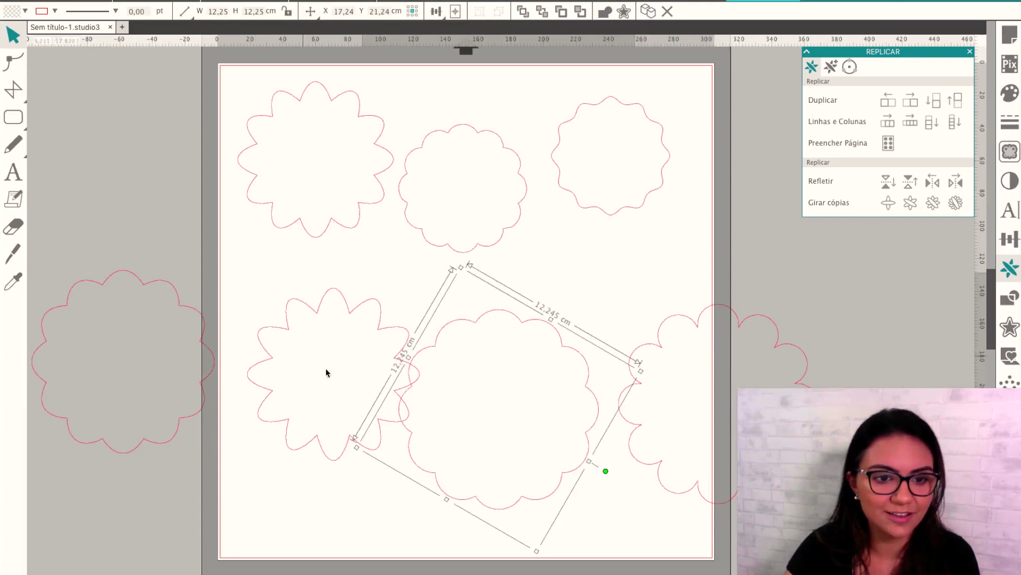
drag(316, 425, 119, 257)
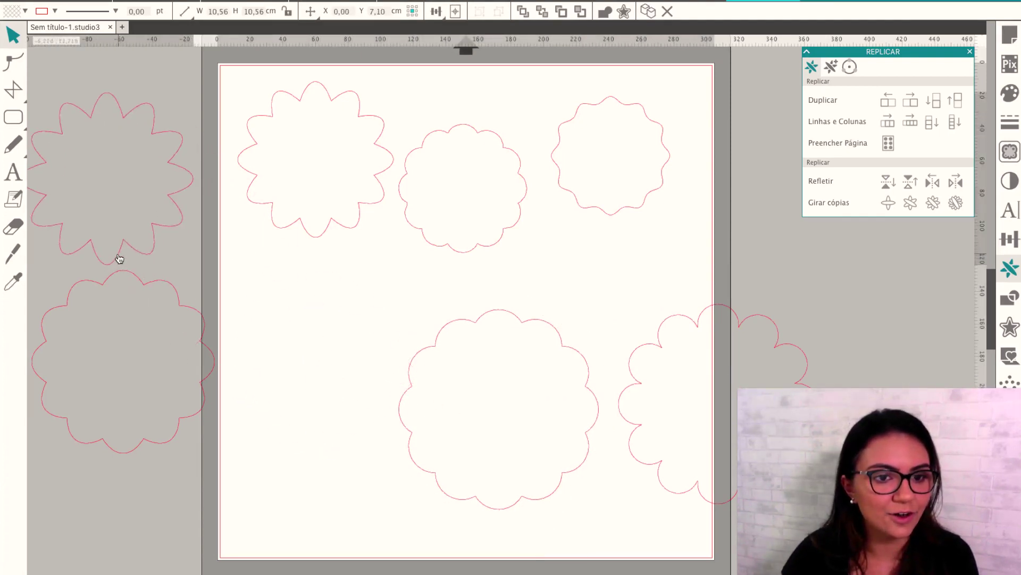
- Move the two large scalloped shapes to the page's left side and shift the small wavy circle slightly down
drag(442, 333, 72, 398)
drag(625, 342, 212, 303)
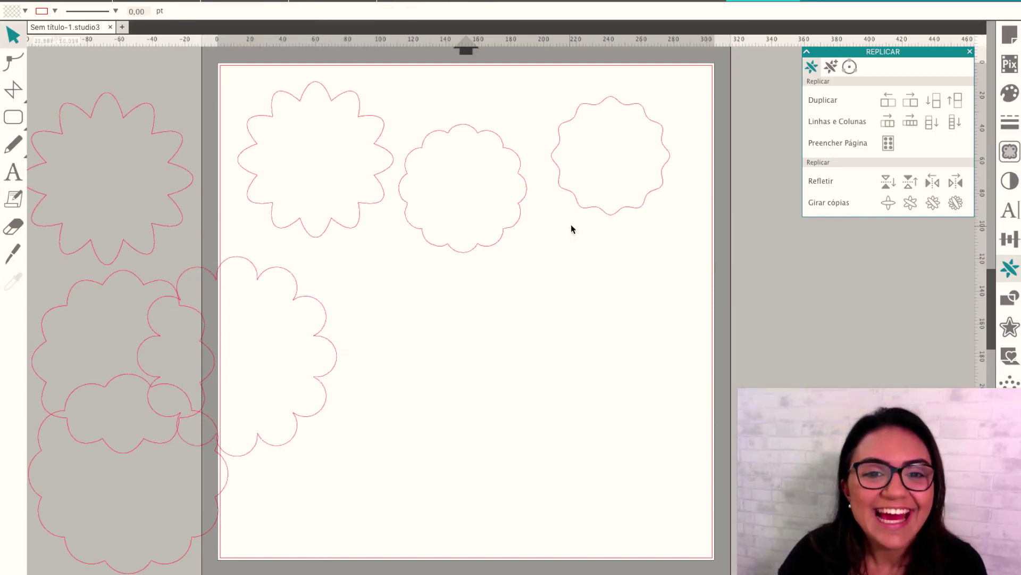
double_click(611, 215)
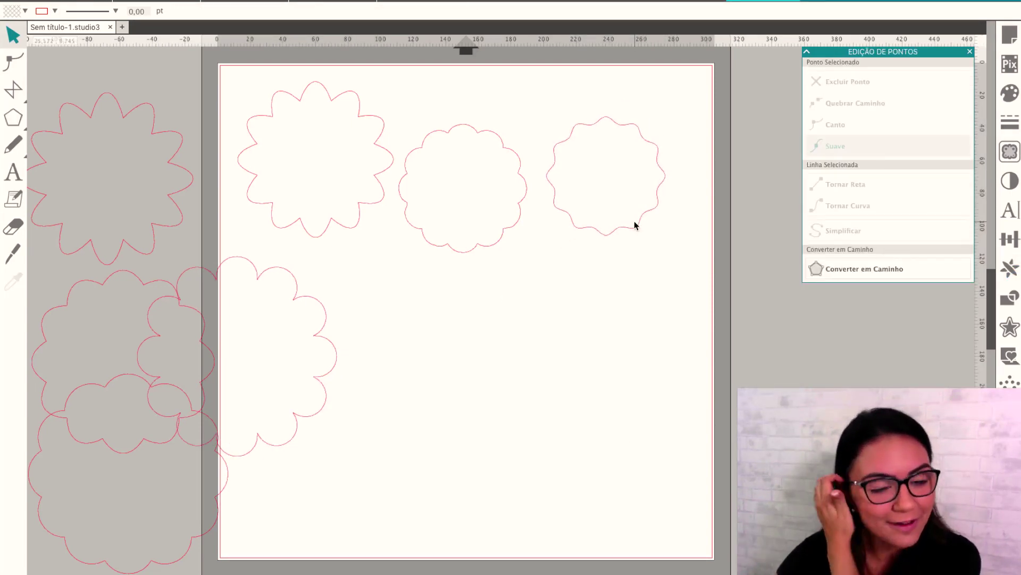
drag(636, 227, 643, 231)
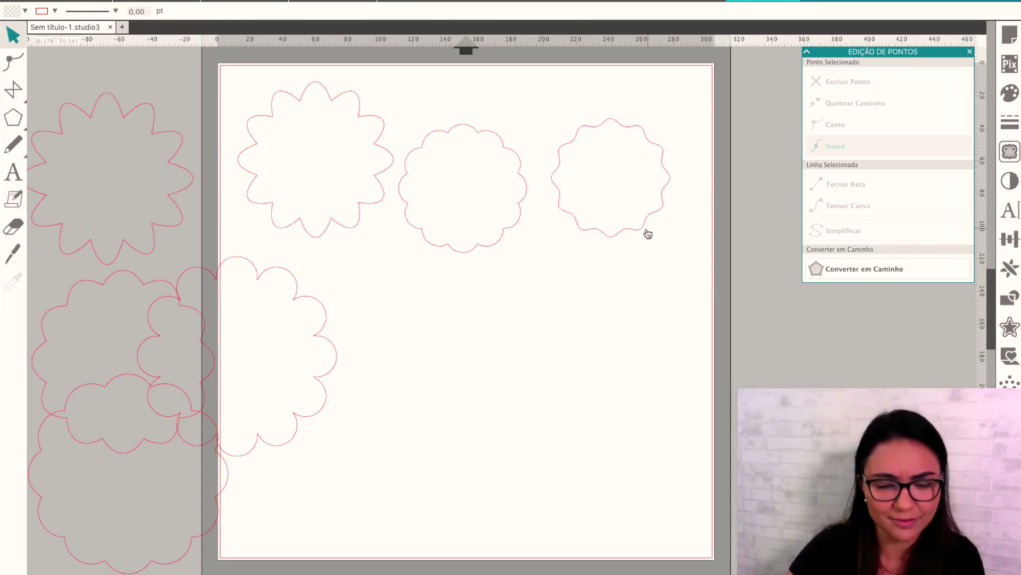
- Draw a regular polygon in the page's empty lower area and set it to 6 sides, about 7.1 by 8.1 cm
click(13, 120)
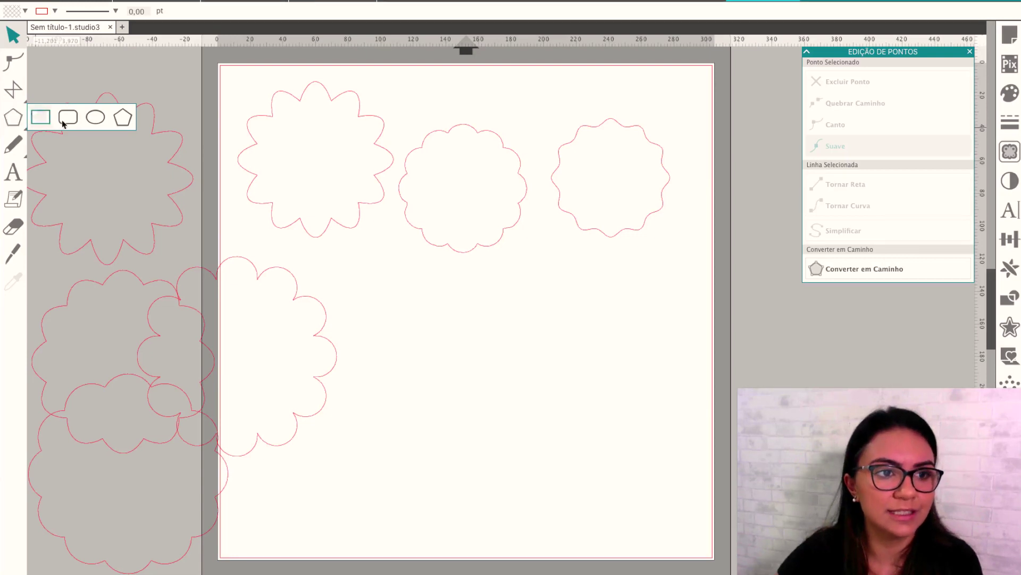
click(122, 118)
drag(484, 364, 540, 379)
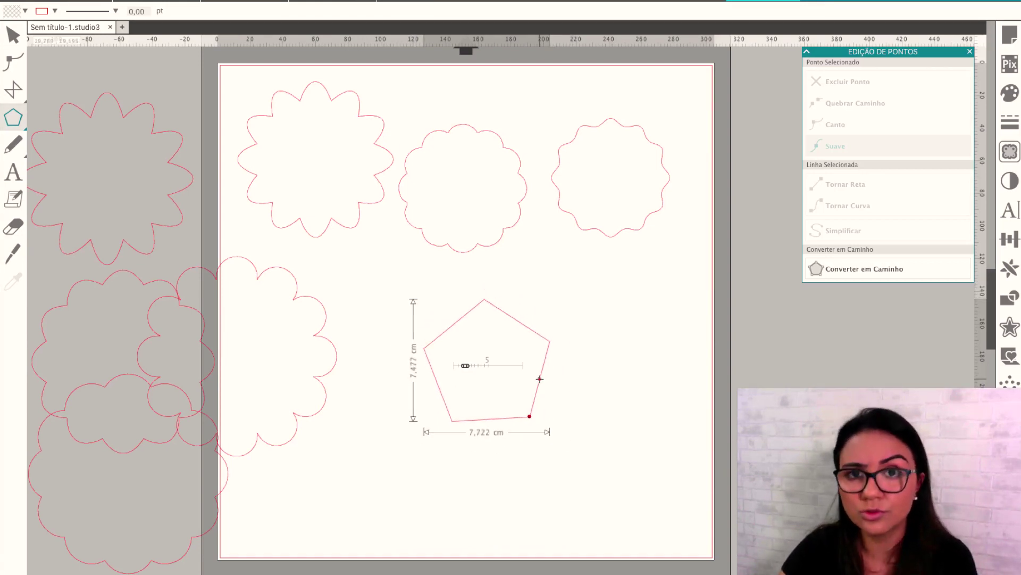
mouse_move(540, 379)
mouse_down()
mouse_move(532, 362)
mouse_move(579, 375)
mouse_move(545, 363)
mouse_up()
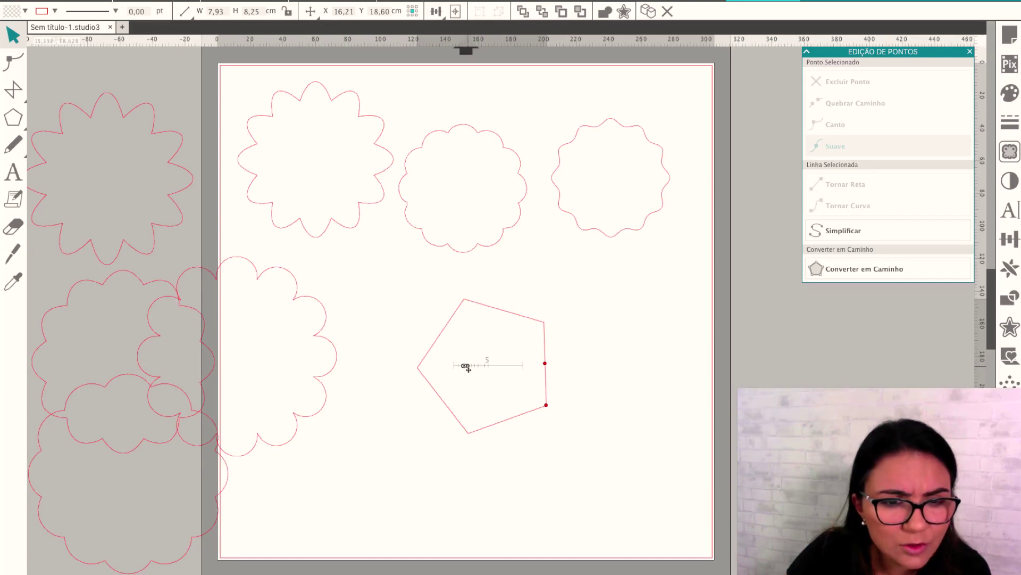
drag(467, 366, 469, 365)
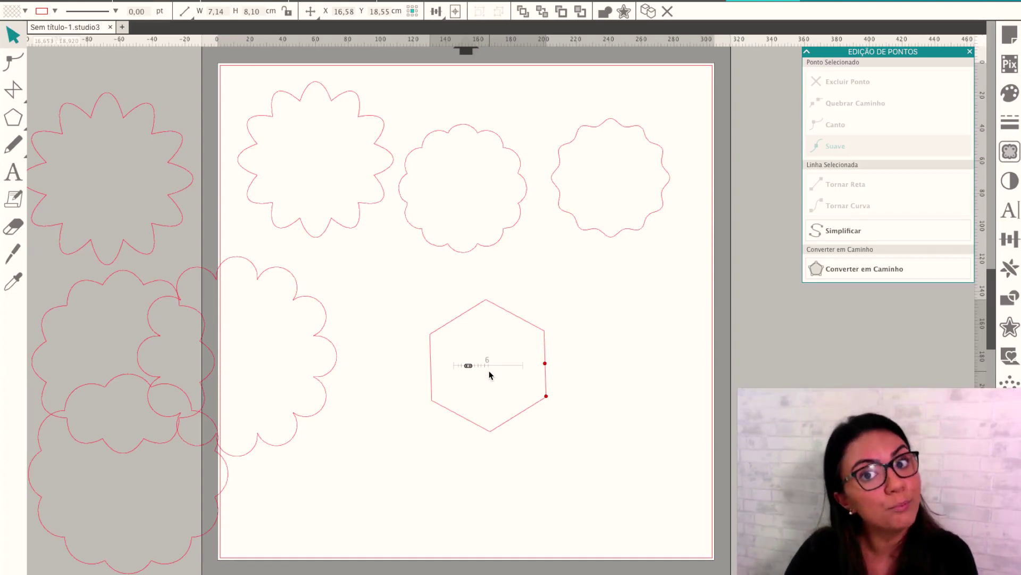
drag(467, 366, 468, 367)
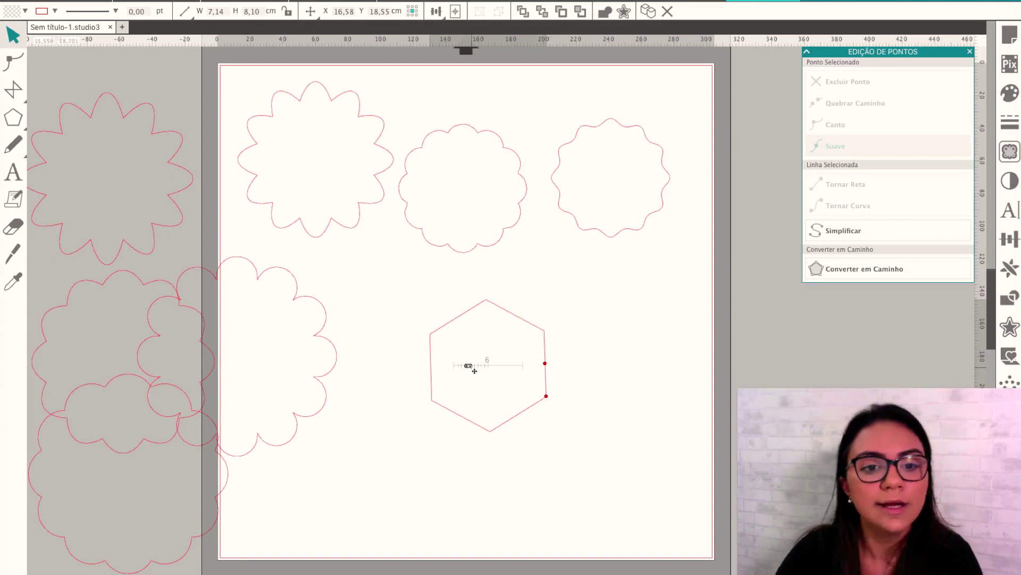
- Add one rotated copy of the hexagon, shift both slightly left, and weld them into one pointed outline
click(1010, 268)
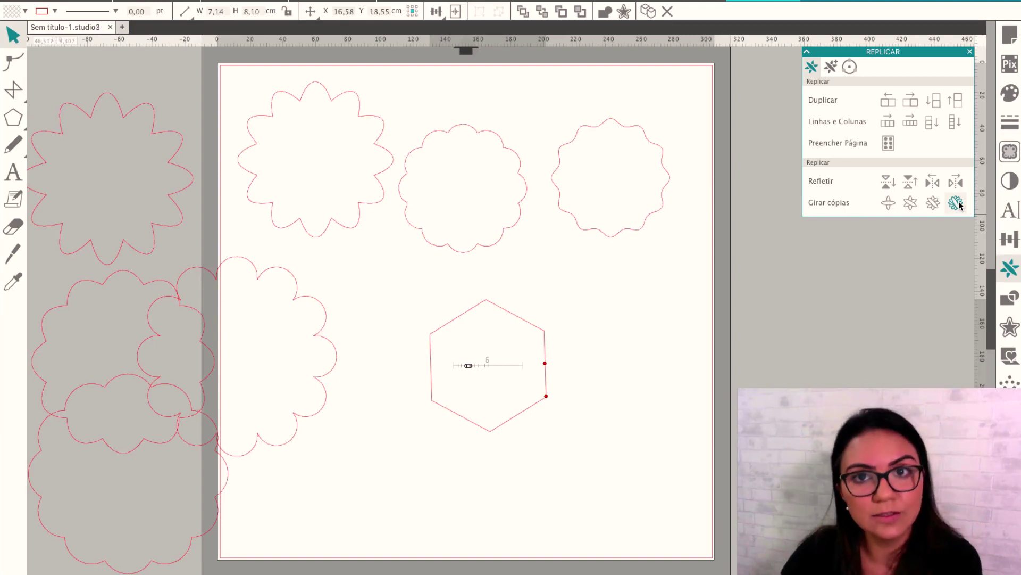
click(888, 202)
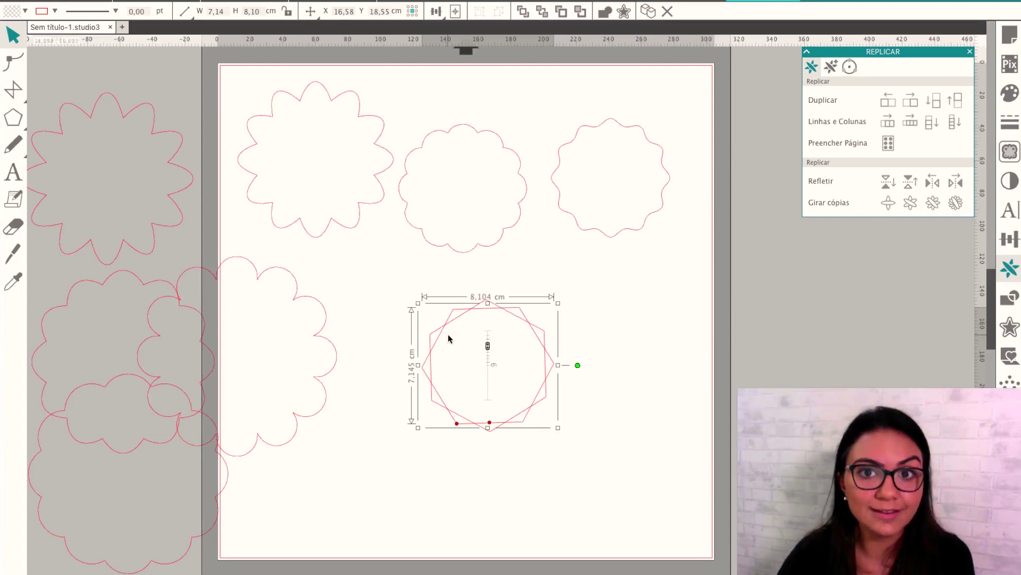
click(656, 442)
drag(485, 381, 421, 361)
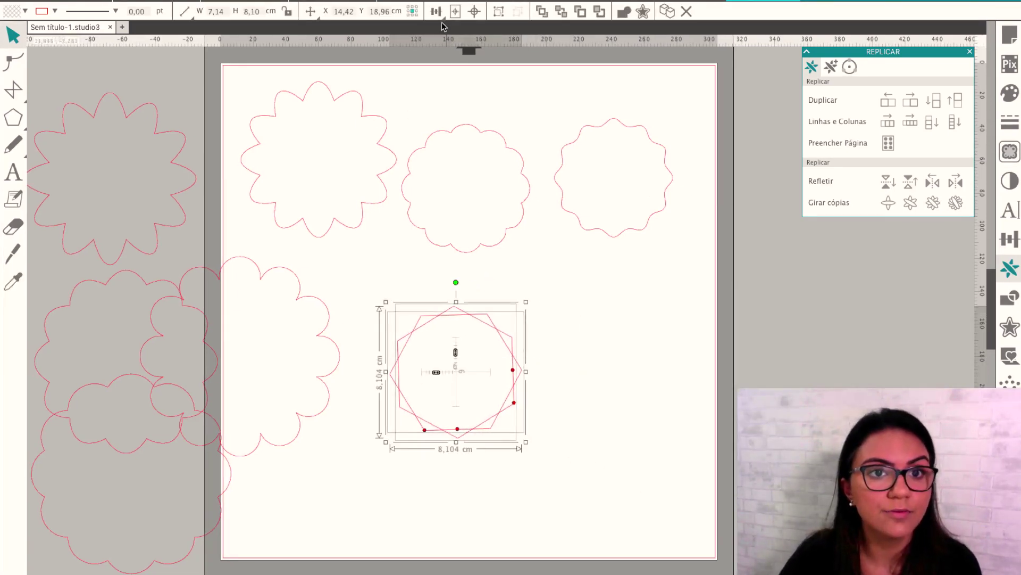
click(608, 18)
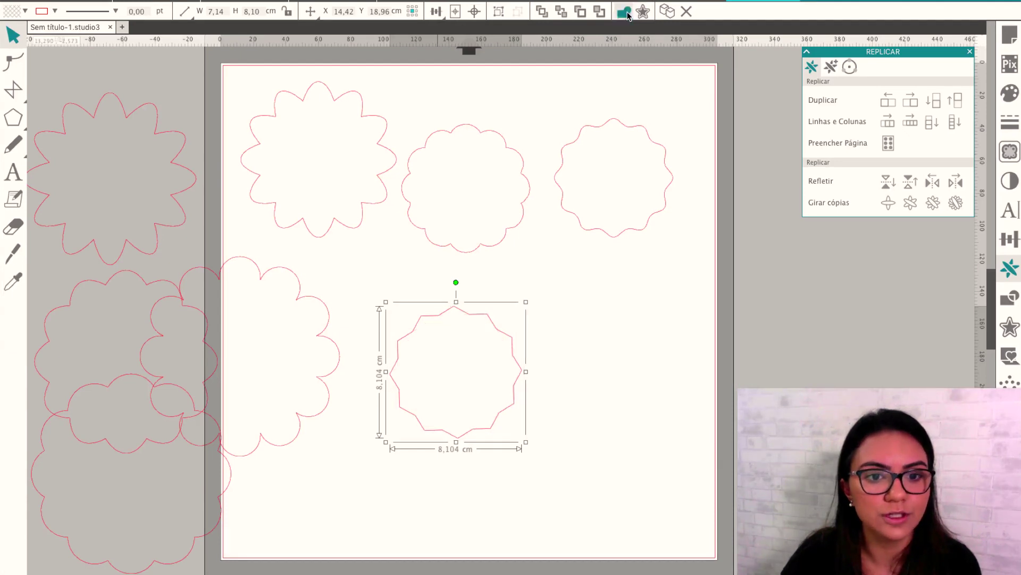
click(690, 327)
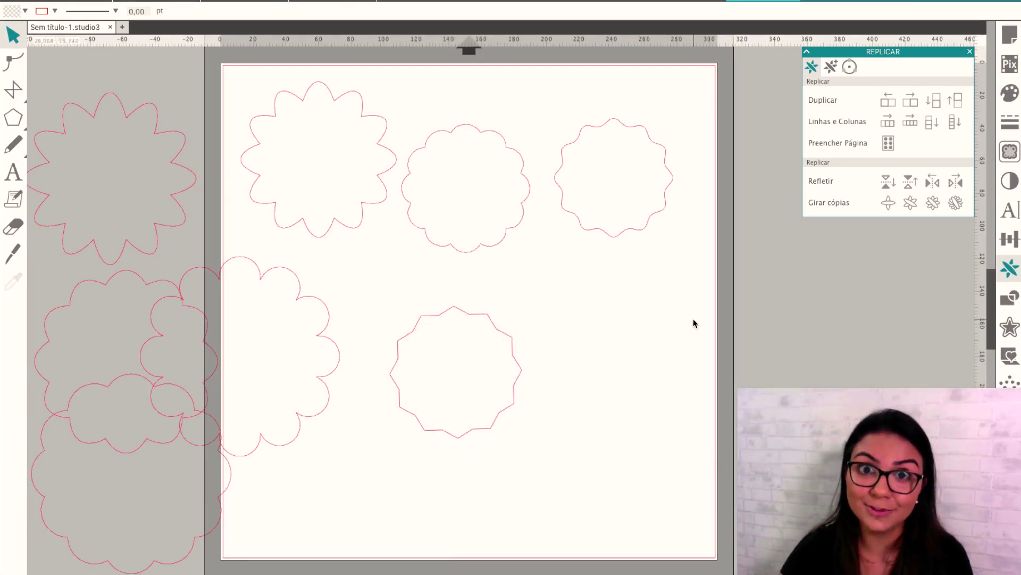
- Place a copy of the welded hexagon outline to its right and convert all of the copy's line segments to curves
drag(488, 424, 550, 418)
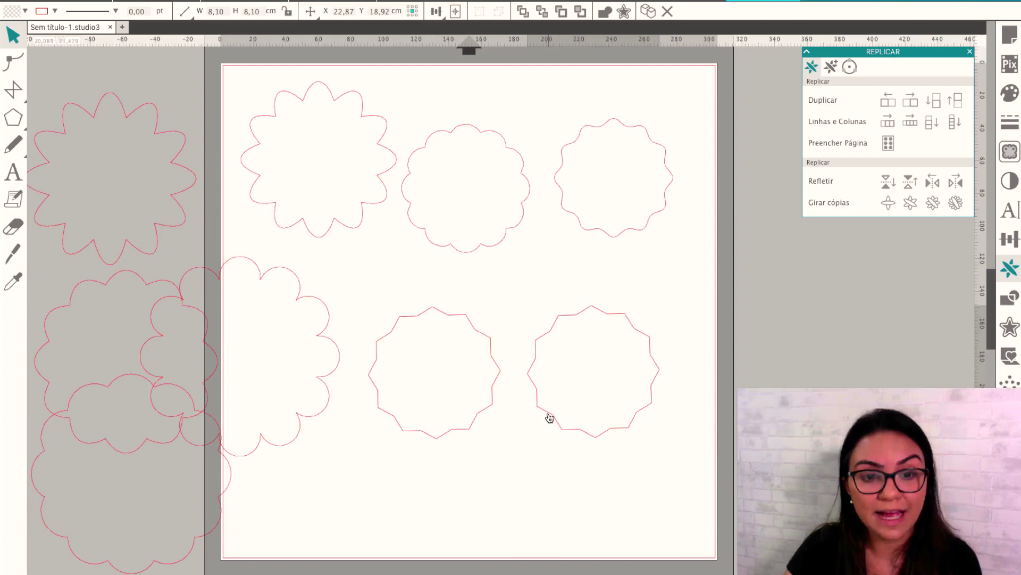
click(531, 411)
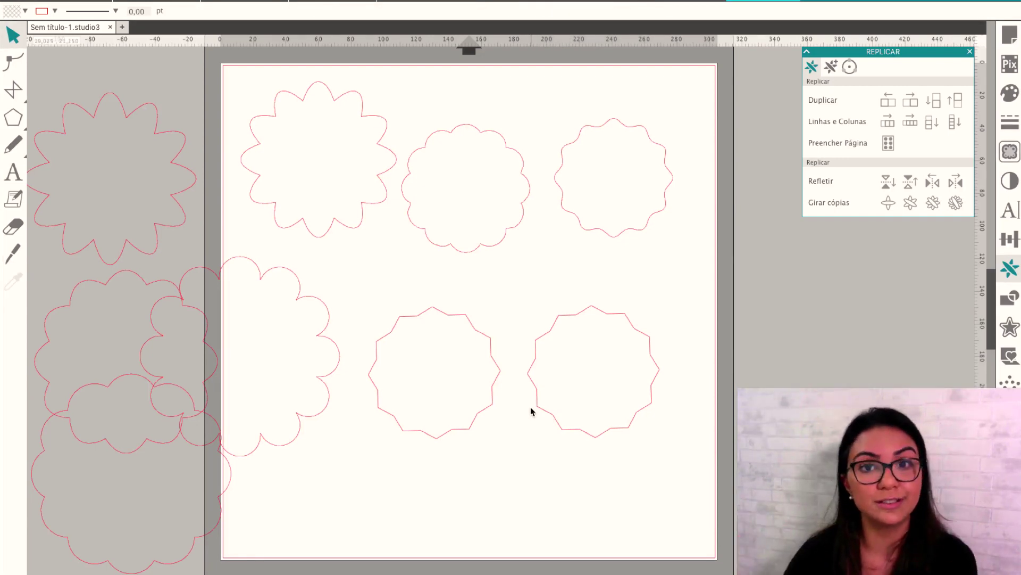
double_click(551, 336)
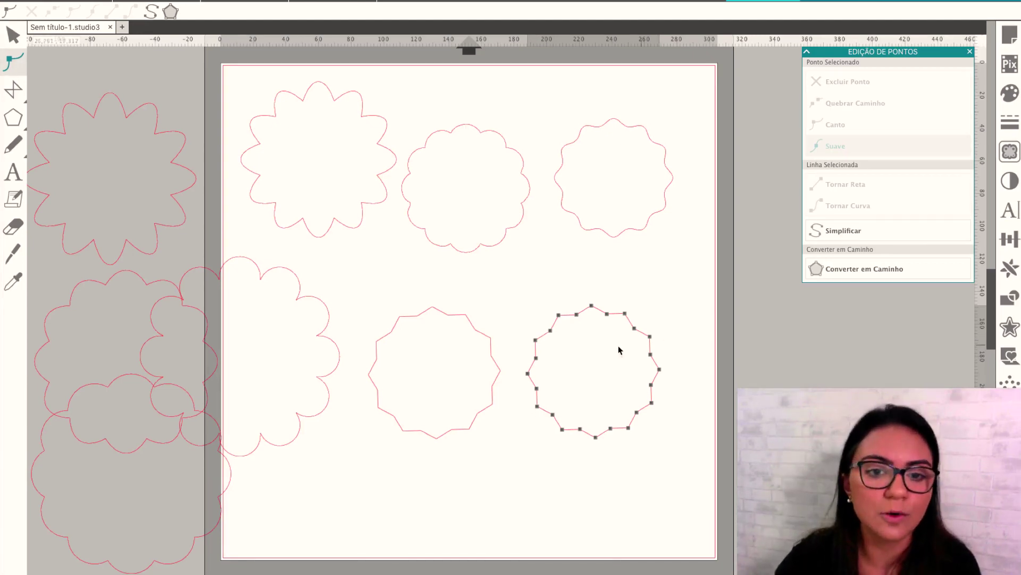
drag(601, 389, 674, 468)
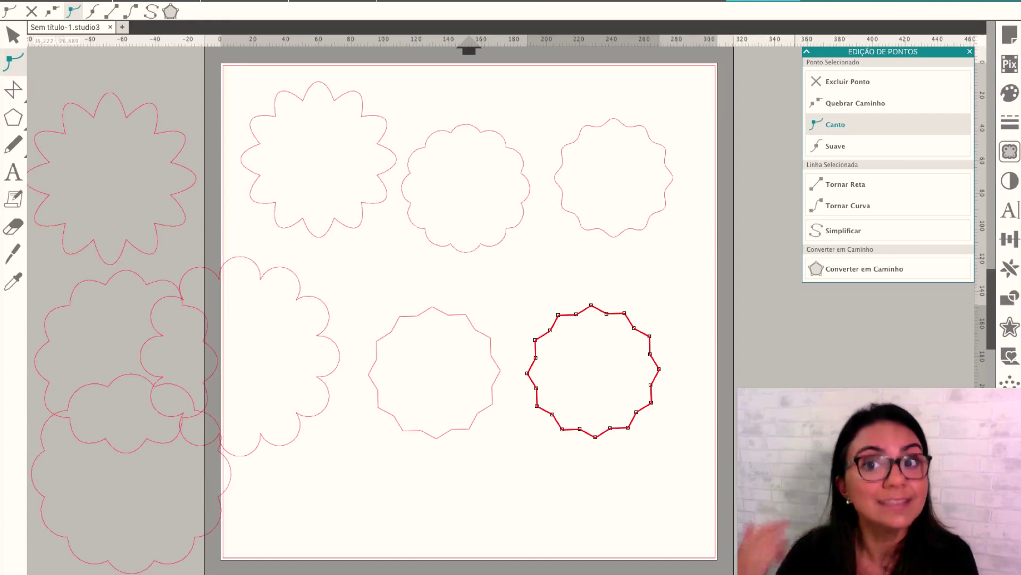
click(848, 205)
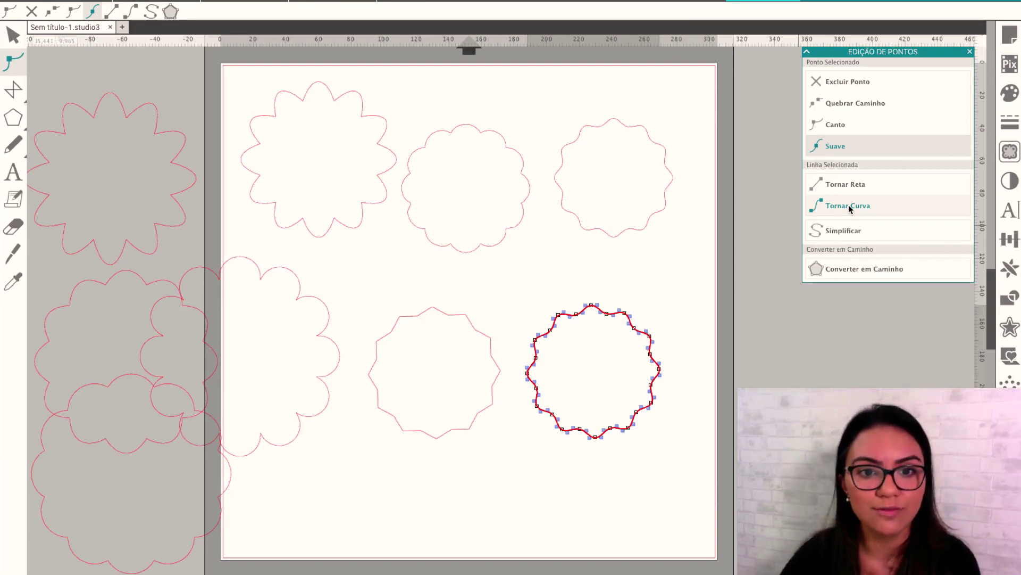
click(661, 272)
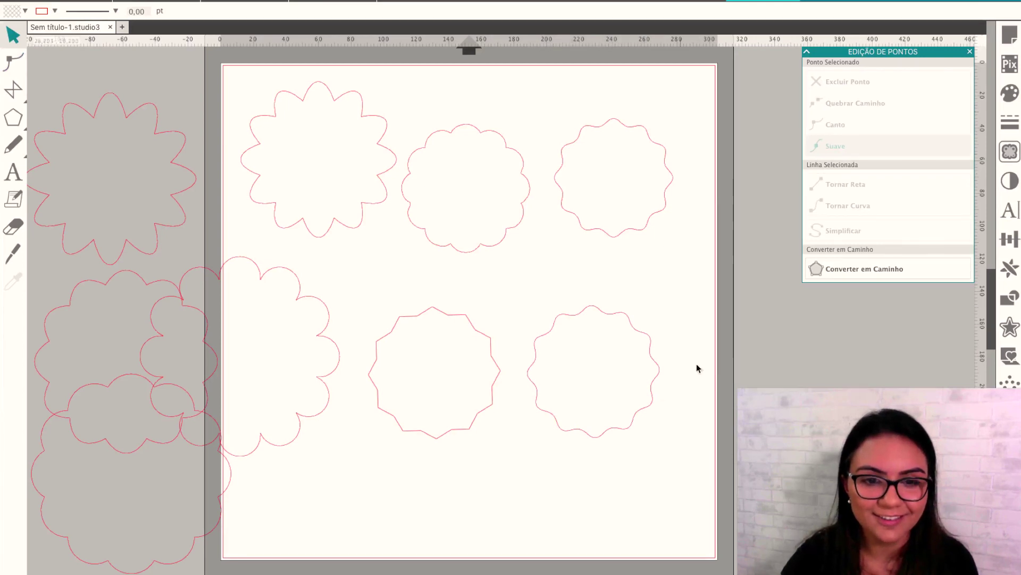
- Shift the upper wavy circle slightly left and open the advanced Replicate options for copy count, position and rotation
drag(616, 235, 613, 240)
click(613, 239)
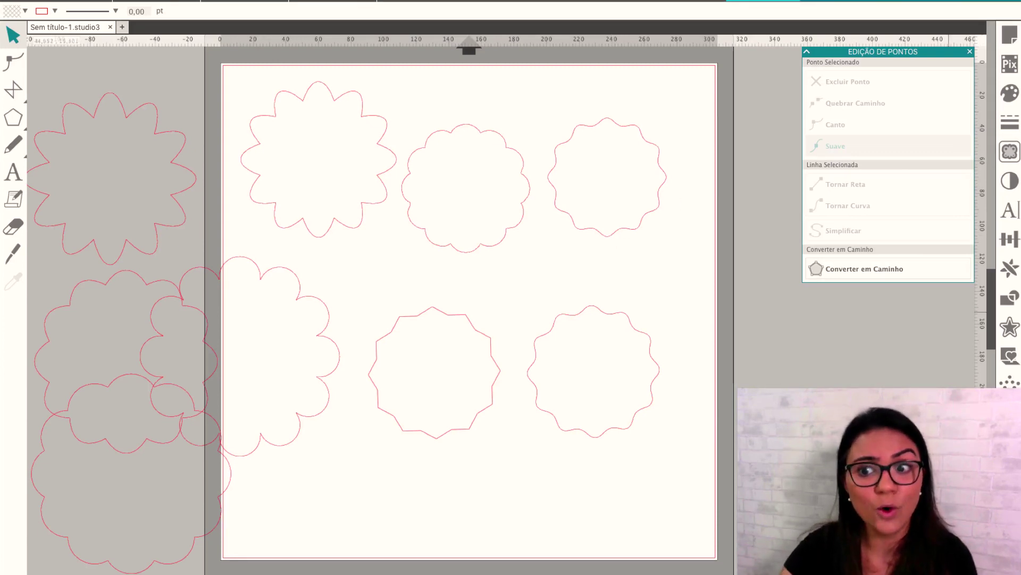
click(1010, 267)
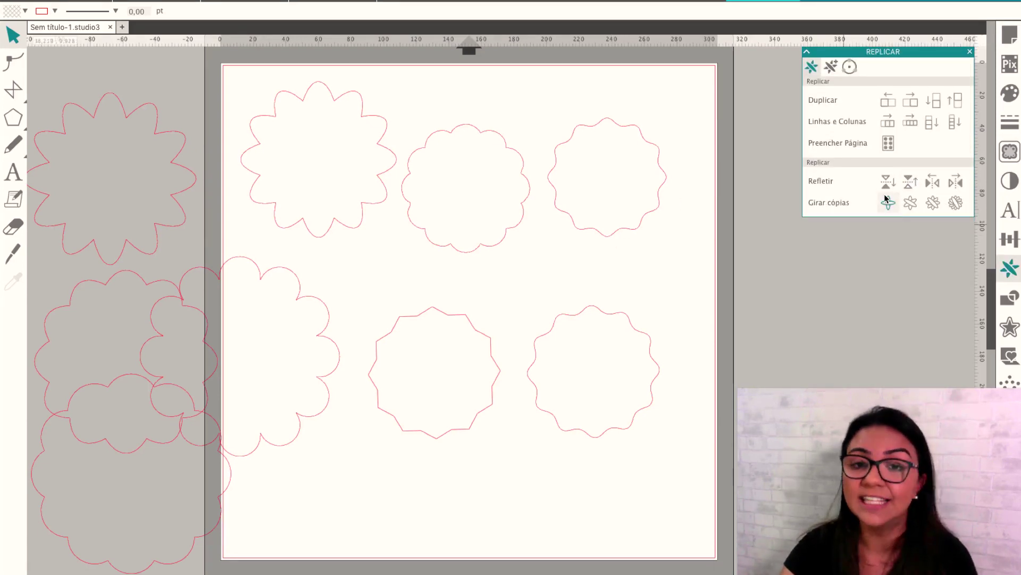
click(833, 68)
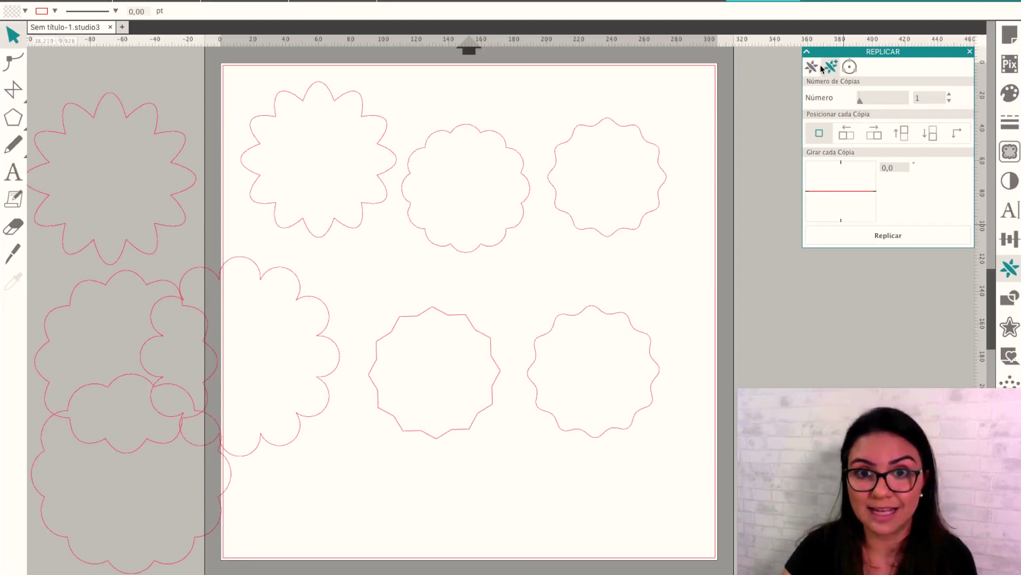
click(812, 67)
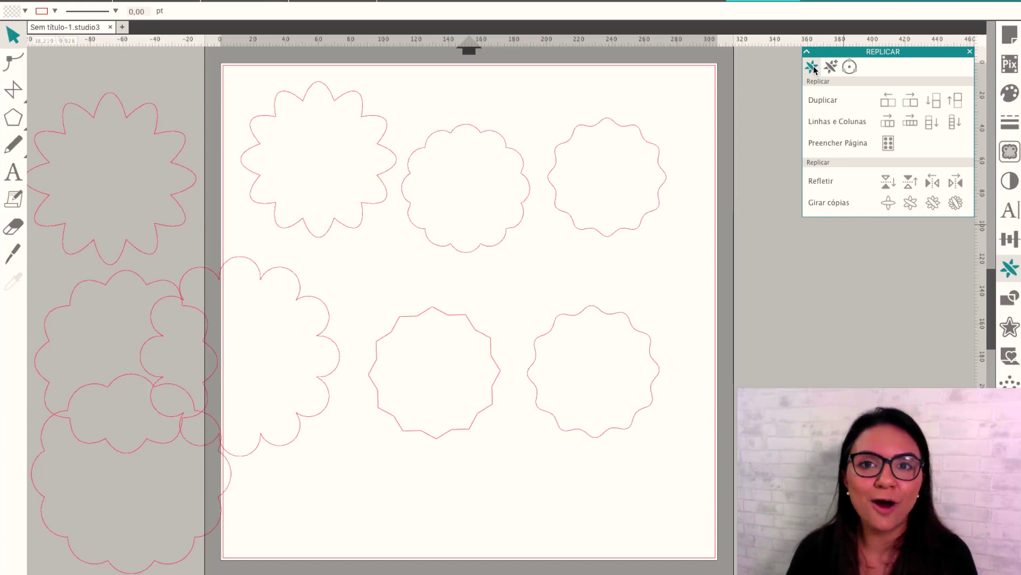
click(830, 67)
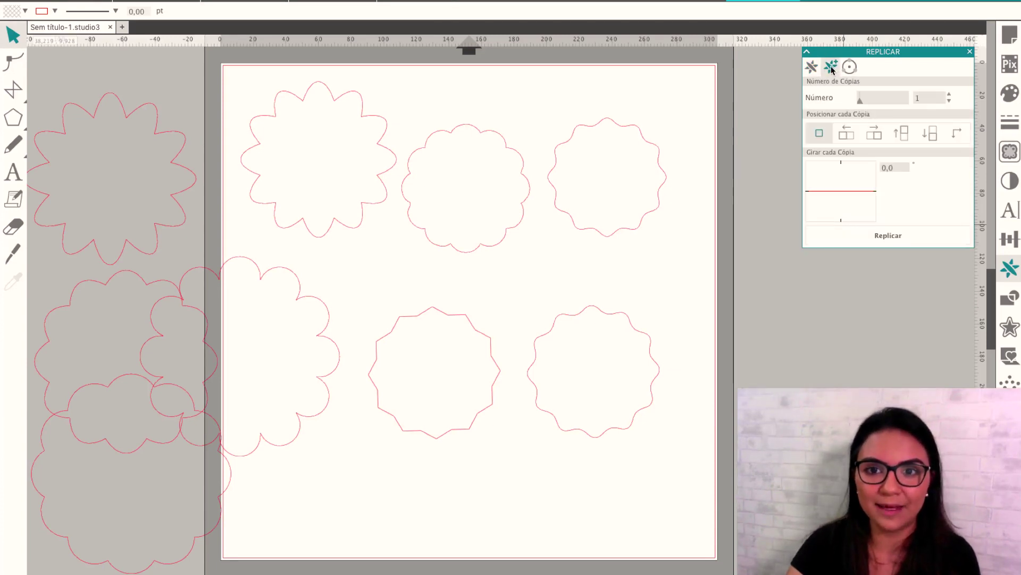